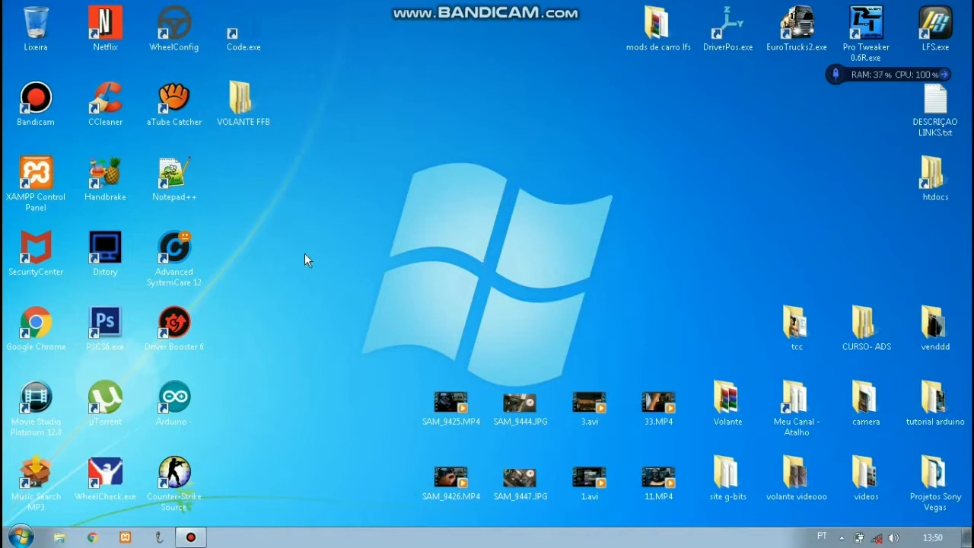
# - Move the VOLANTE FFB folder to a free spot on the desktop and open its Software Volante subfolder
pyautogui.moveTo(272, 108); pyautogui.dragTo(418, 182)
pyautogui.click(459, 246)
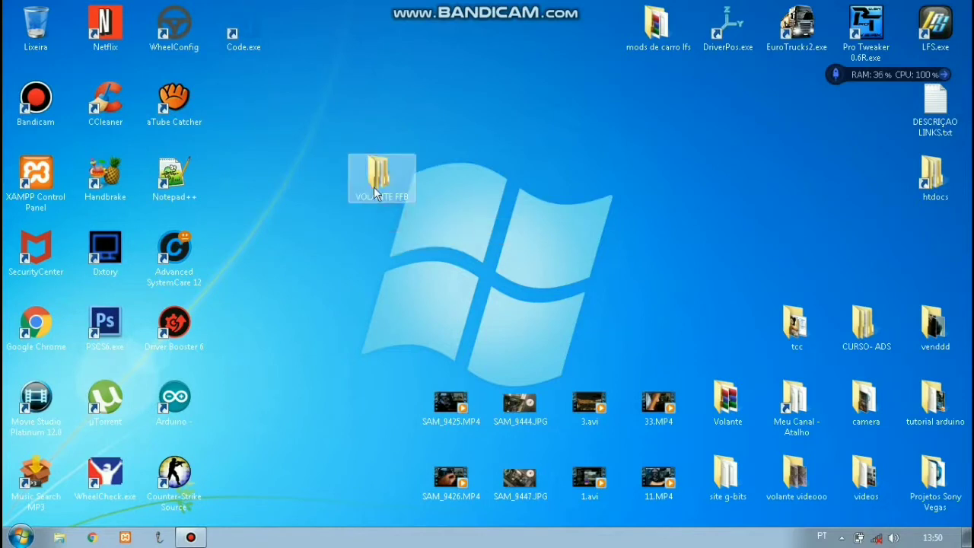
pyautogui.doubleClick(379, 187)
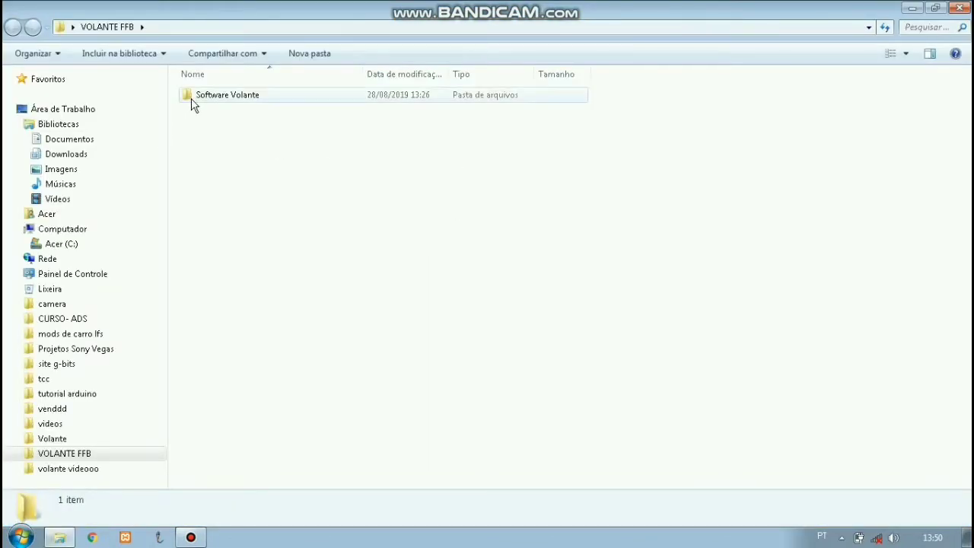
pyautogui.doubleClick(274, 98)
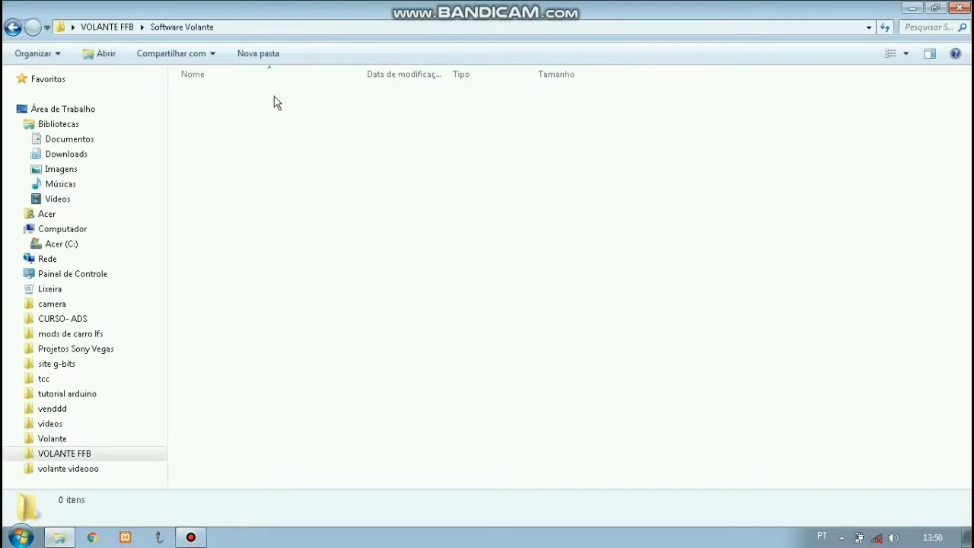
# - Examine the Software Volante contents: the XLoader folder, FFBWheel.0.16.leonardo.hex, leia-me.txt and WheelConfig_0.21.exe
pyautogui.moveTo(232, 238); pyautogui.dragTo(235, 90)
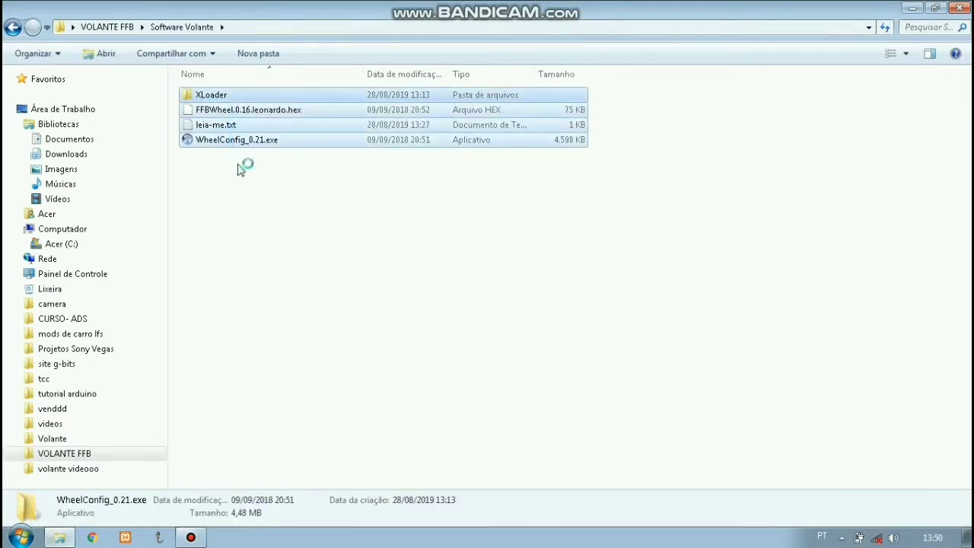
pyautogui.click(245, 190)
pyautogui.click(255, 97)
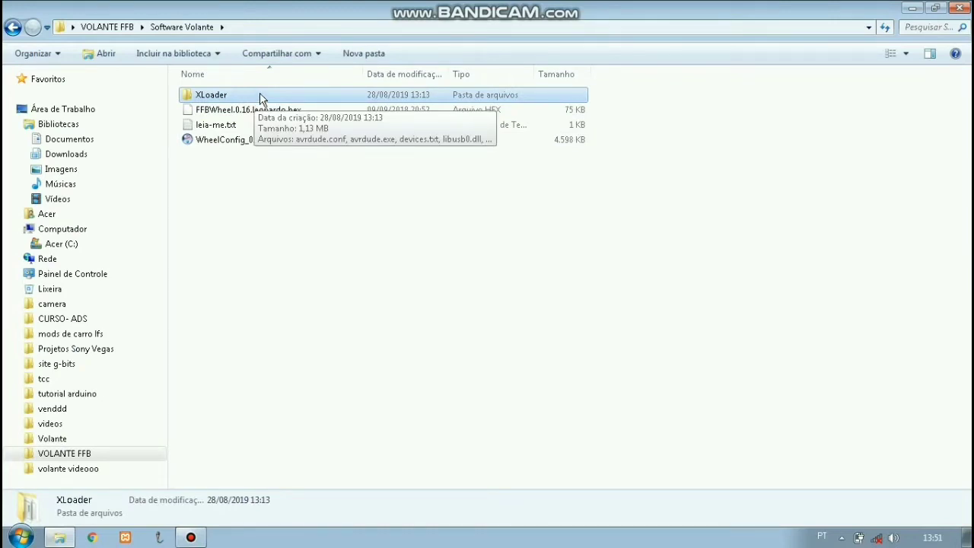
pyautogui.click(270, 114)
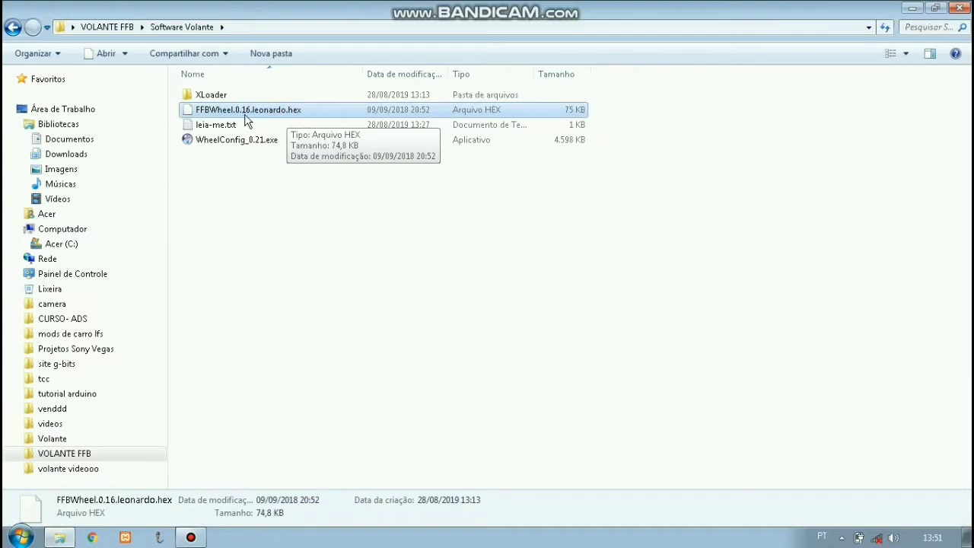
pyautogui.click(223, 127)
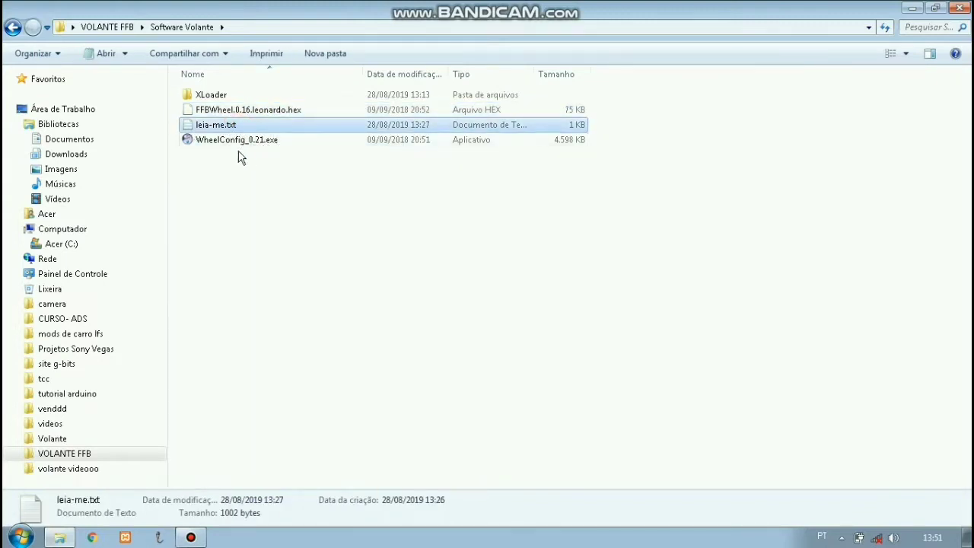
pyautogui.click(212, 149)
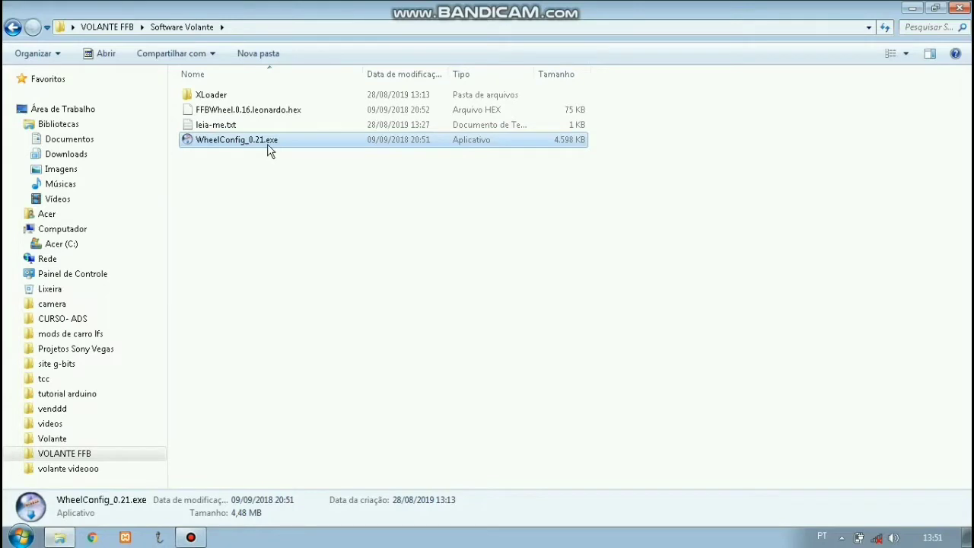
pyautogui.click(239, 162)
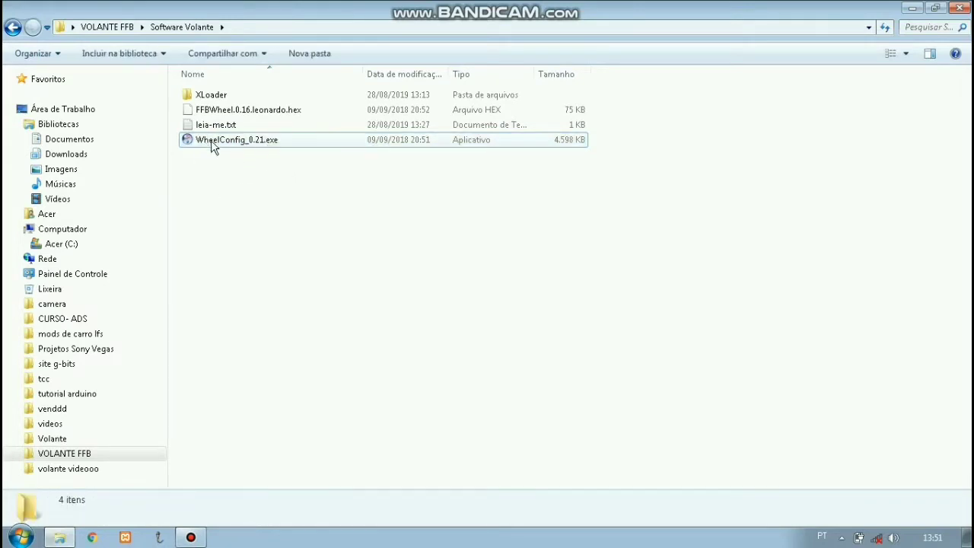
# - Run WheelConfig_0.21.exe as administrator and accept the license agreement to reach the install location page
pyautogui.click(301, 144)
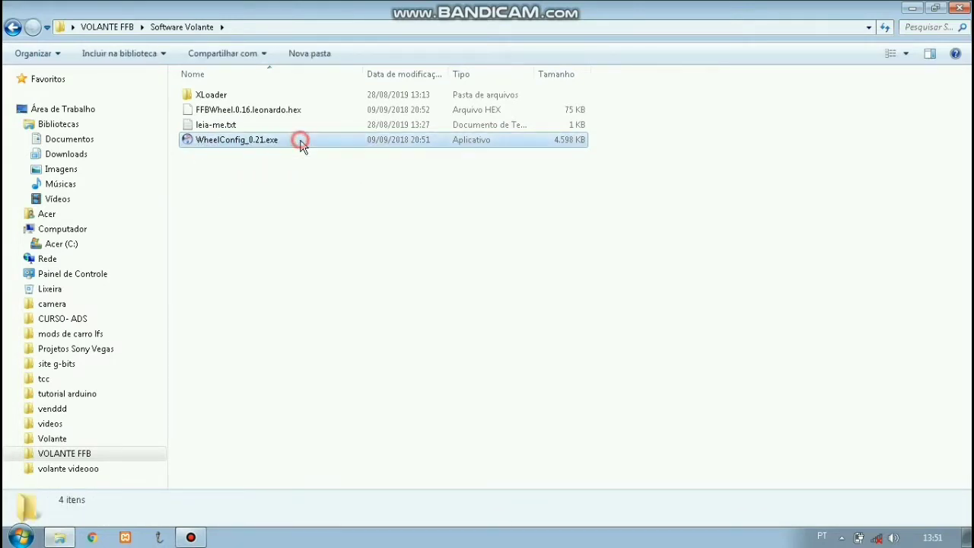
pyautogui.rightClick(295, 141)
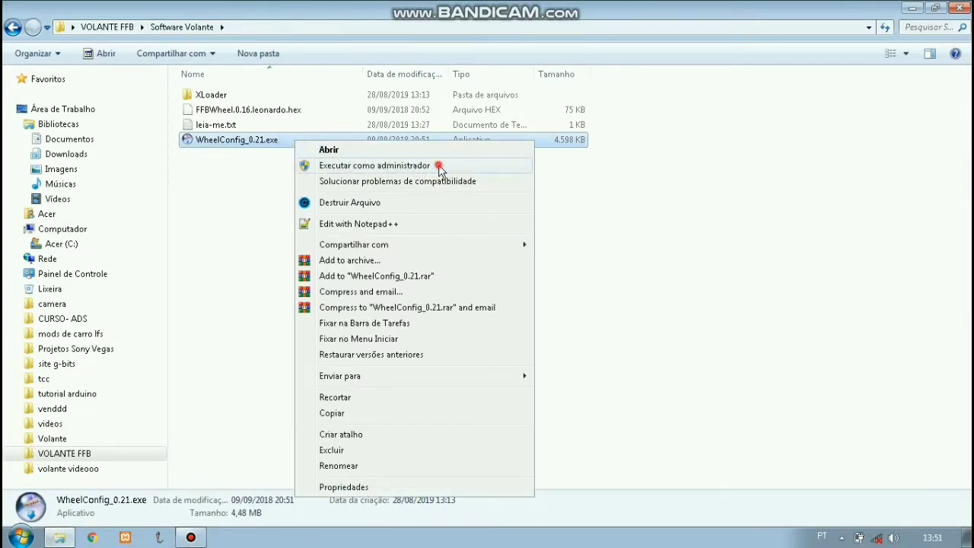
pyautogui.click(438, 165)
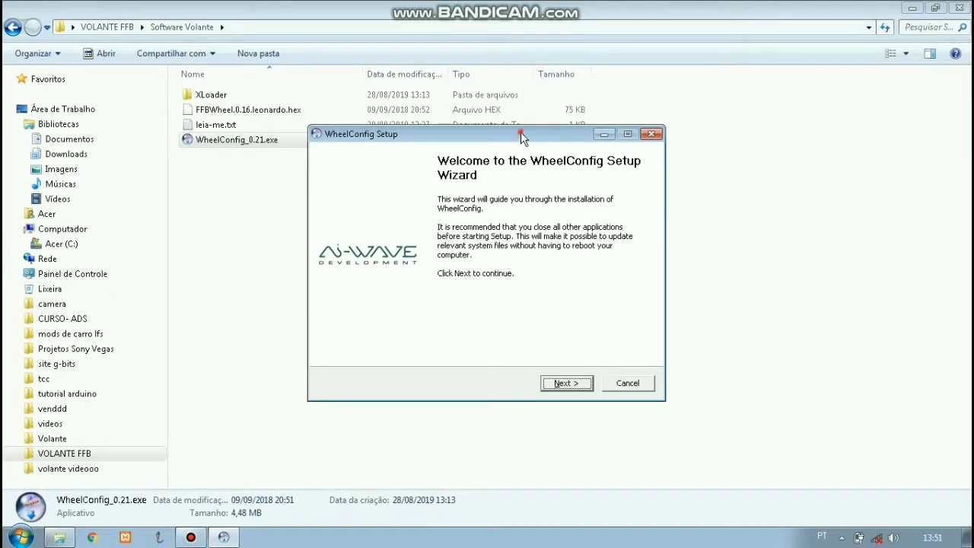
pyautogui.moveTo(521, 133); pyautogui.dragTo(524, 127)
pyautogui.click(567, 376)
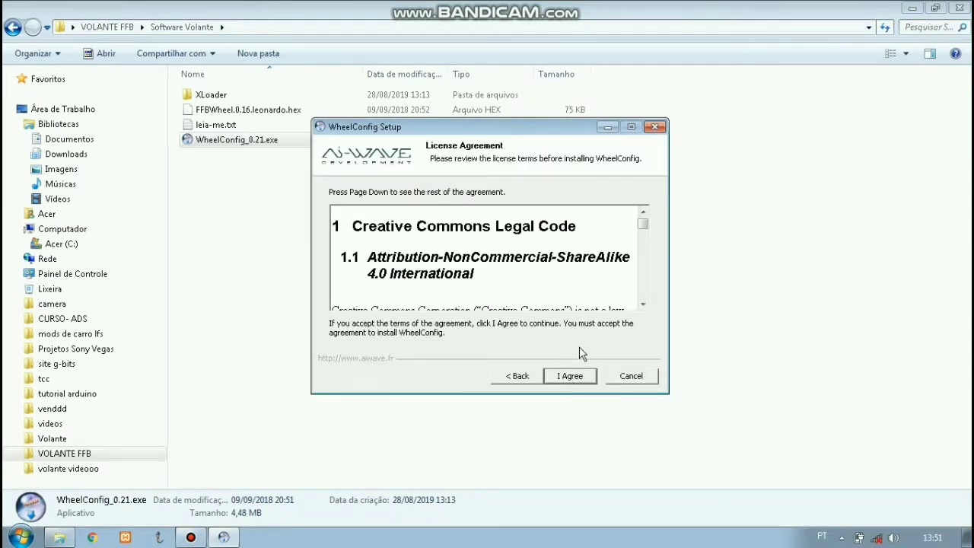
pyautogui.click(561, 378)
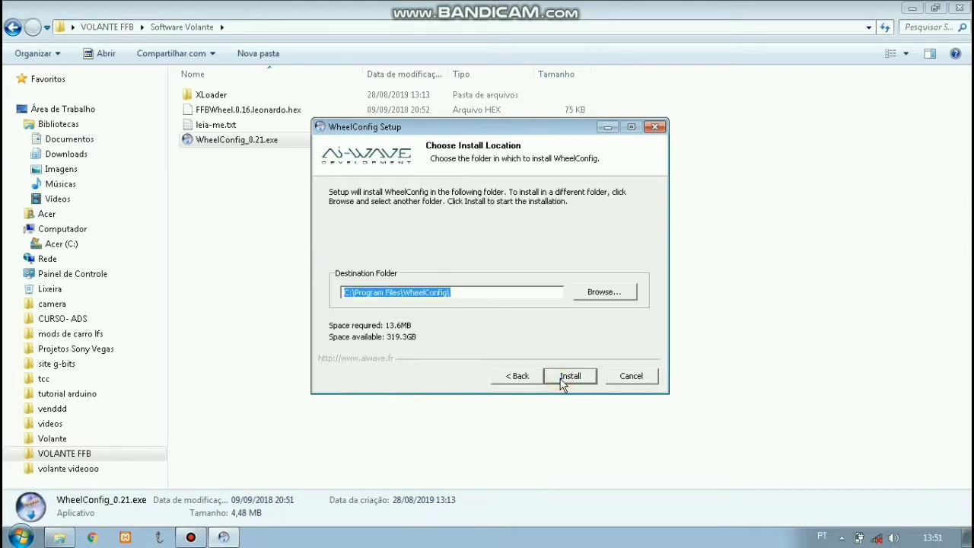
# - Examine the default destination folder path proposed for the WheelConfig installation
pyautogui.click(473, 289)
pyautogui.moveTo(495, 289); pyautogui.dragTo(344, 293)
pyautogui.click(460, 294)
pyautogui.moveTo(482, 292); pyautogui.dragTo(332, 296)
pyautogui.click(477, 292)
pyautogui.moveTo(480, 292); pyautogui.dragTo(340, 305)
pyautogui.click(468, 296)
pyautogui.moveTo(502, 287); pyautogui.dragTo(333, 287)
pyautogui.click(481, 288)
pyautogui.moveTo(482, 292); pyautogui.dragTo(408, 292)
pyautogui.click(467, 290)
pyautogui.click(415, 293)
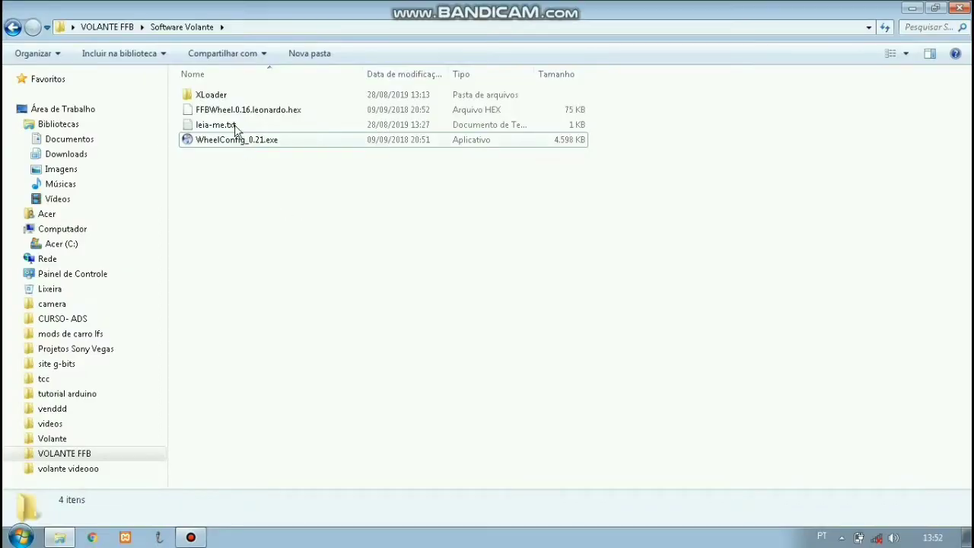
# - Open the XLoader folder and briefly run XLoader.exe, closing its window again
pyautogui.doubleClick(272, 97)
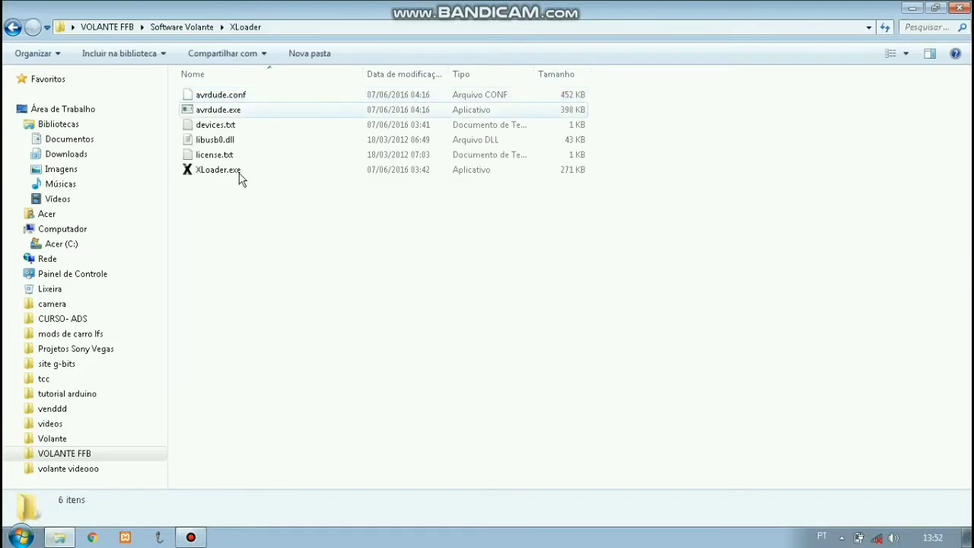
pyautogui.doubleClick(272, 172)
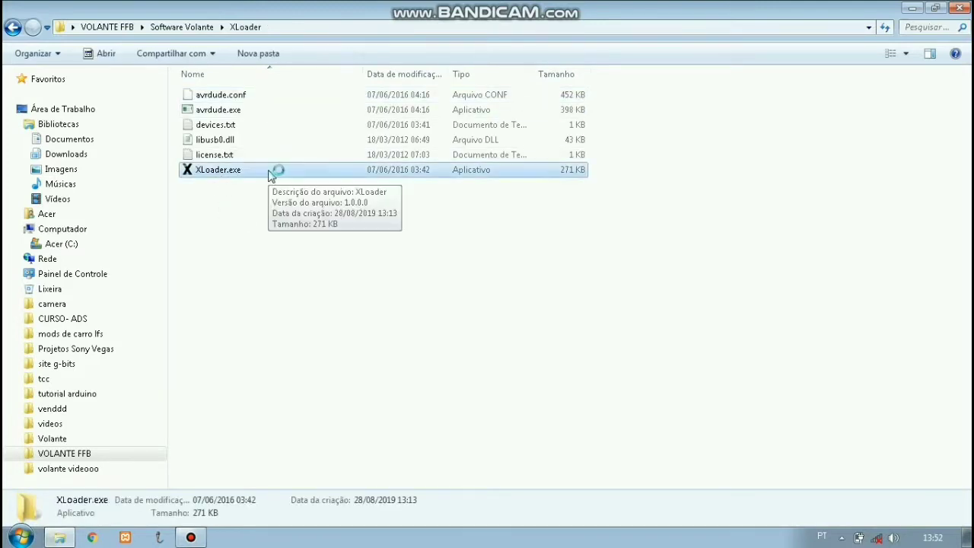
pyautogui.click(268, 170)
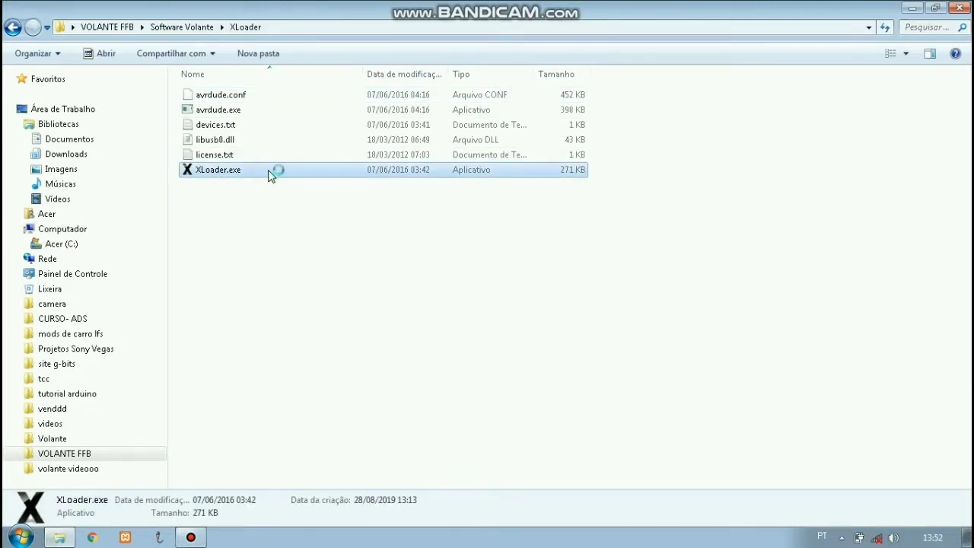
pyautogui.moveTo(115, 80); pyautogui.dragTo(352, 251)
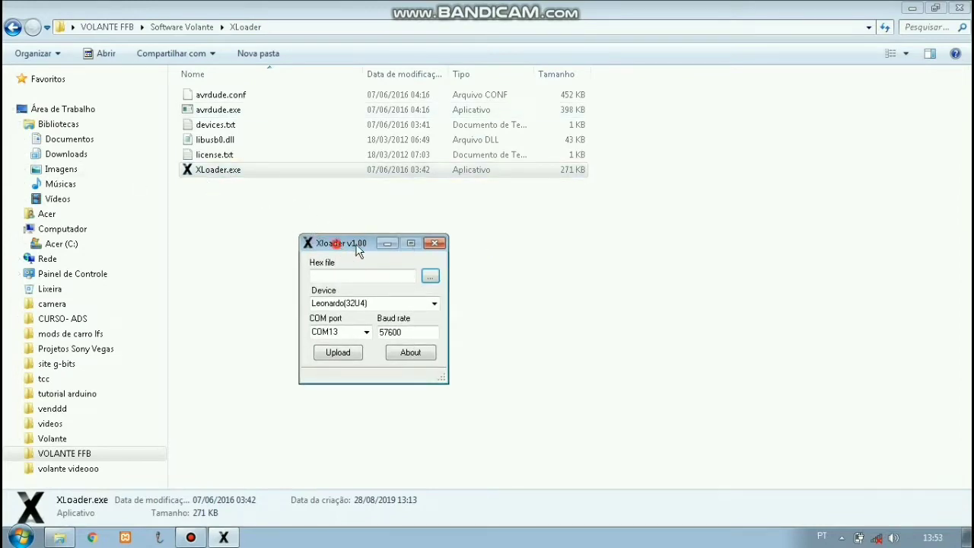
pyautogui.moveTo(337, 244); pyautogui.dragTo(388, 235)
pyautogui.click(487, 234)
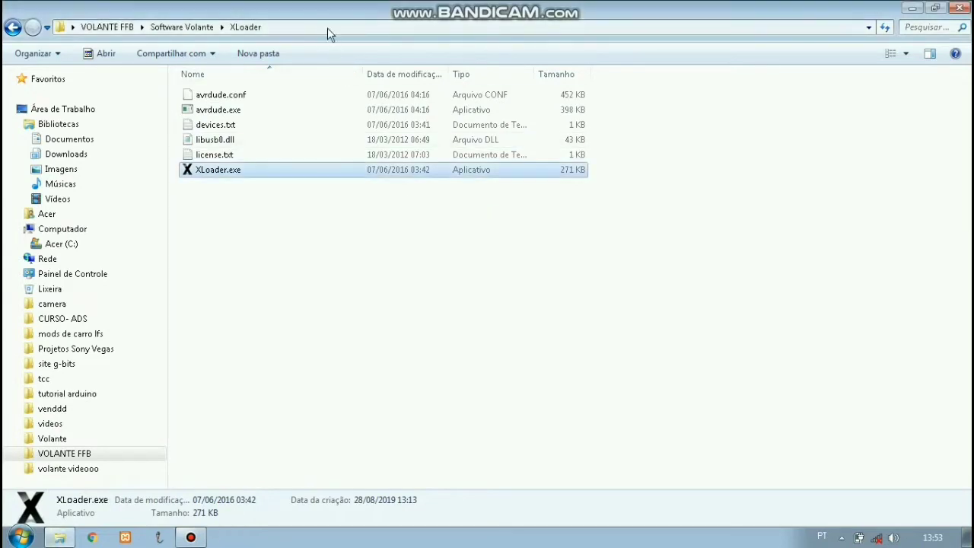
# - Dock the XLoader folder window to the right half of the desktop
pyautogui.moveTo(282, 261); pyautogui.dragTo(257, 91)
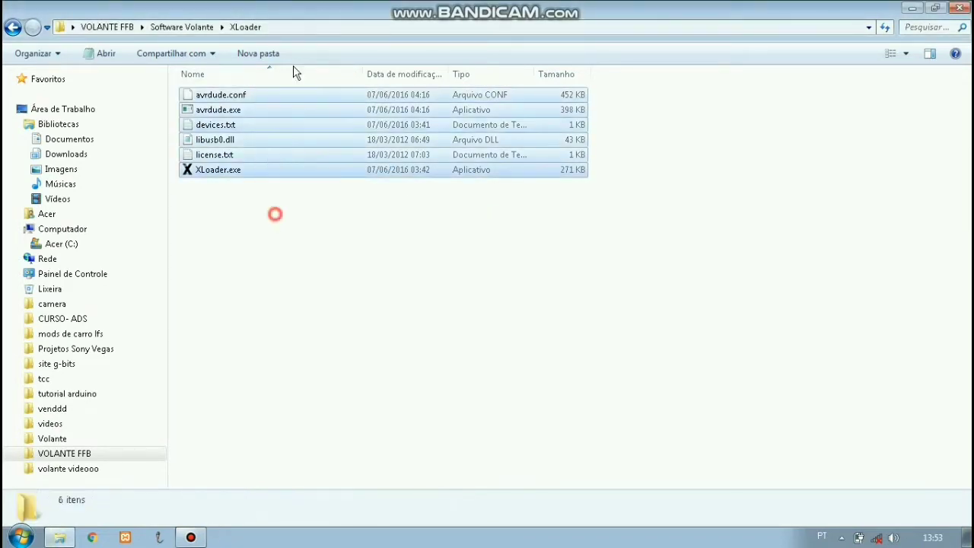
pyautogui.click(277, 211)
pyautogui.moveTo(306, 8); pyautogui.dragTo(972, 46)
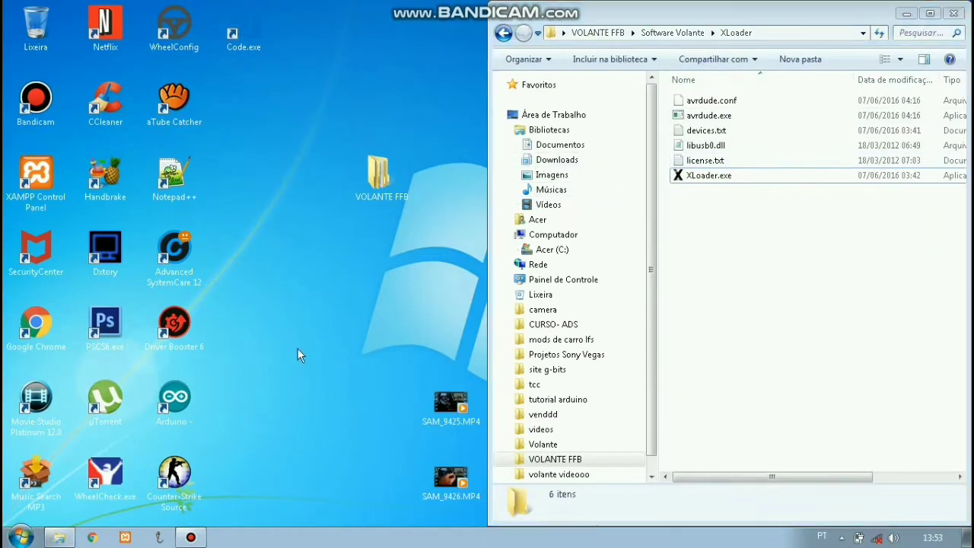
# - Find Gerenciador de Dispositivos by searching for "gerenciador" and open it docked beside the XLoader folder window
pyautogui.click(22, 540)
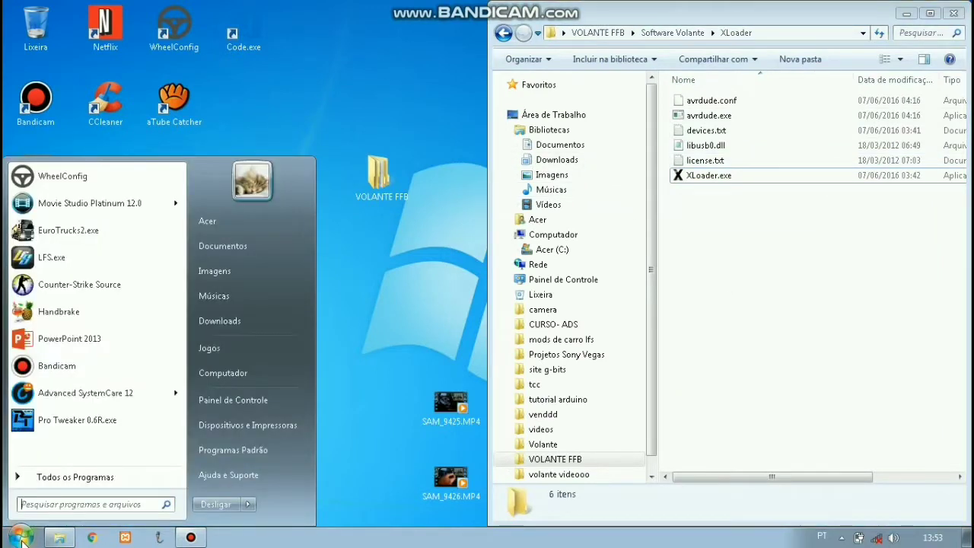
pyautogui.click(42, 506)
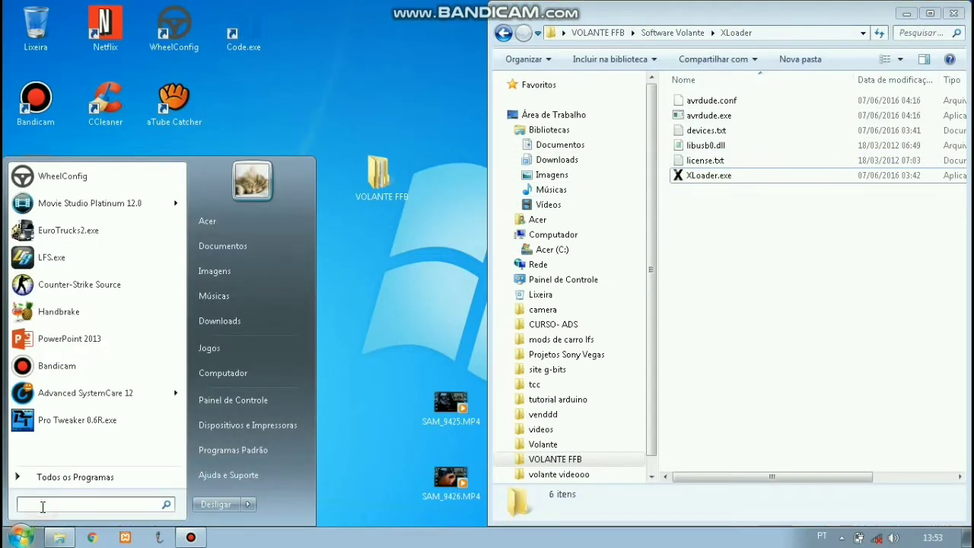
pyautogui.write('gerenciador')
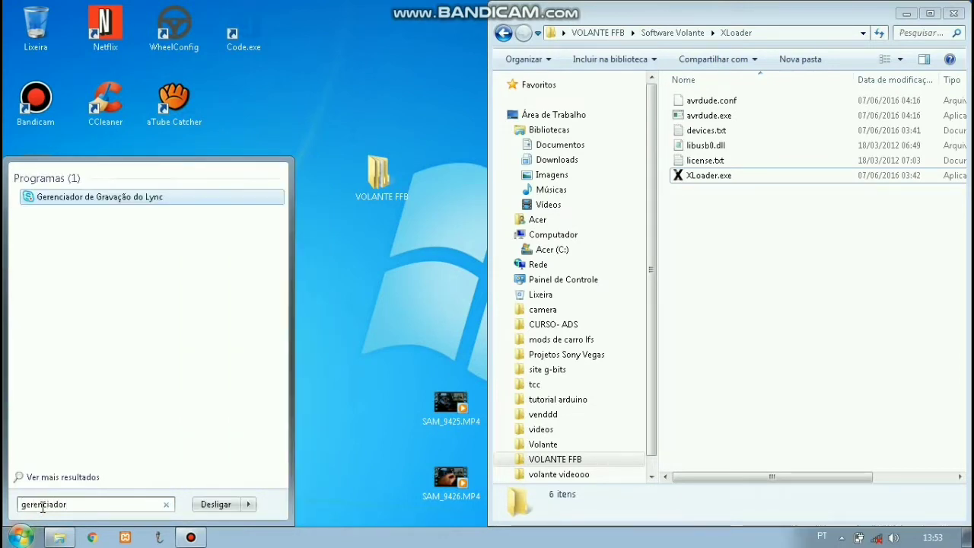
pyautogui.moveTo(104, 506); pyautogui.dragTo(17, 504)
pyautogui.click(78, 506)
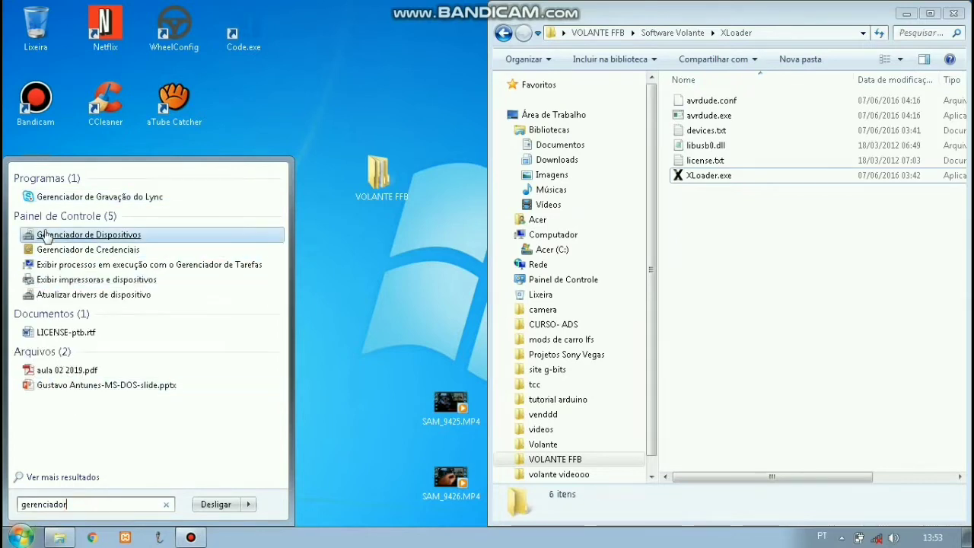
pyautogui.click(102, 241)
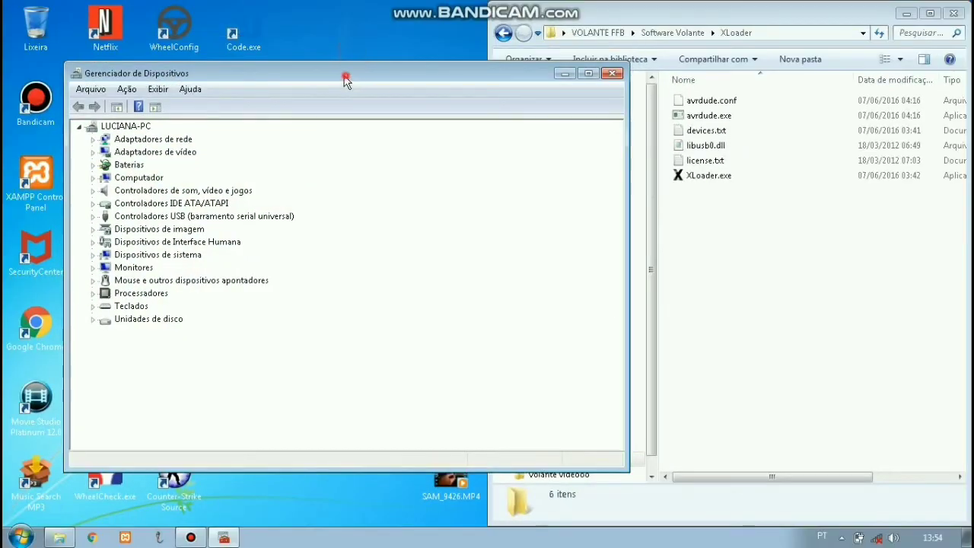
pyautogui.press('super+Left')
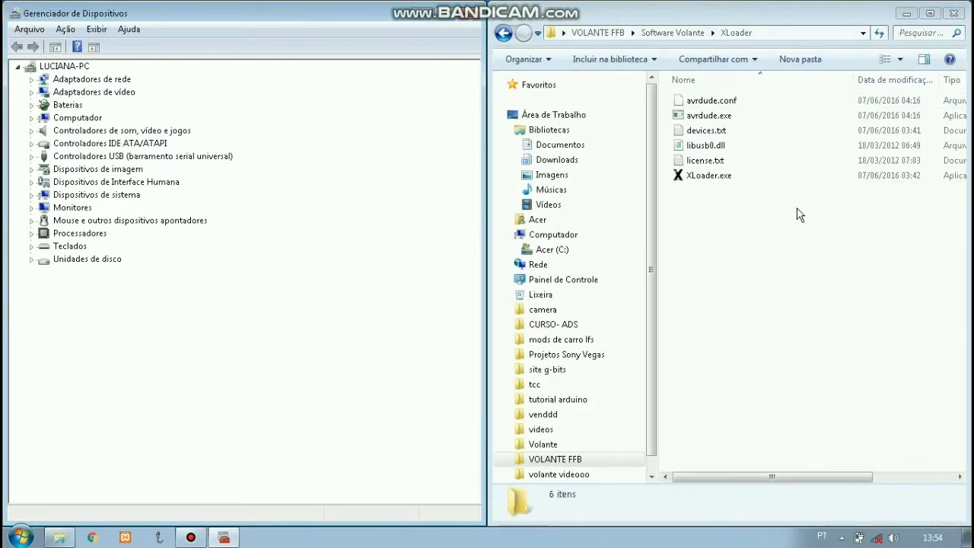
# - Expand Portas (COM e LPT) in the device list and select the Arduino Leonardo entry to check its COM port
pyautogui.moveTo(767, 220); pyautogui.dragTo(703, 192)
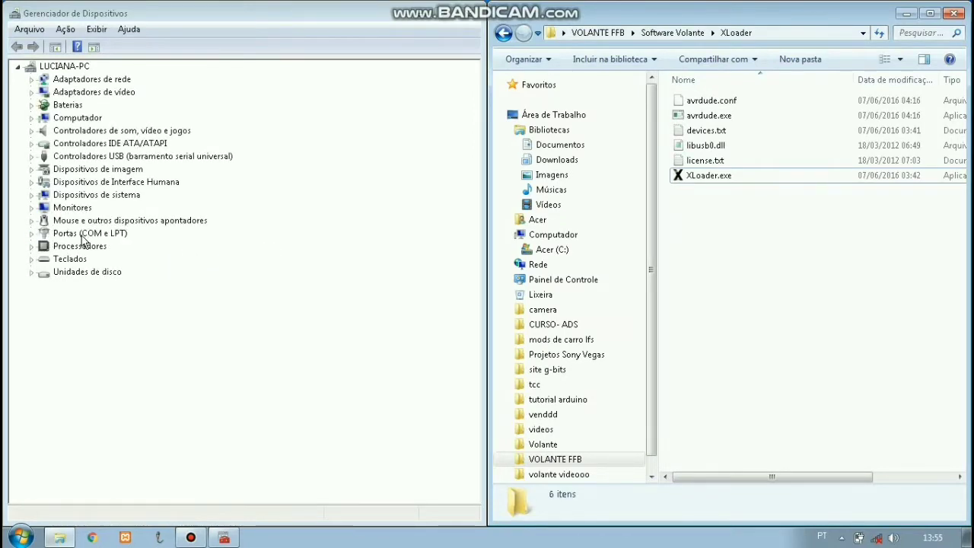
pyautogui.click(31, 233)
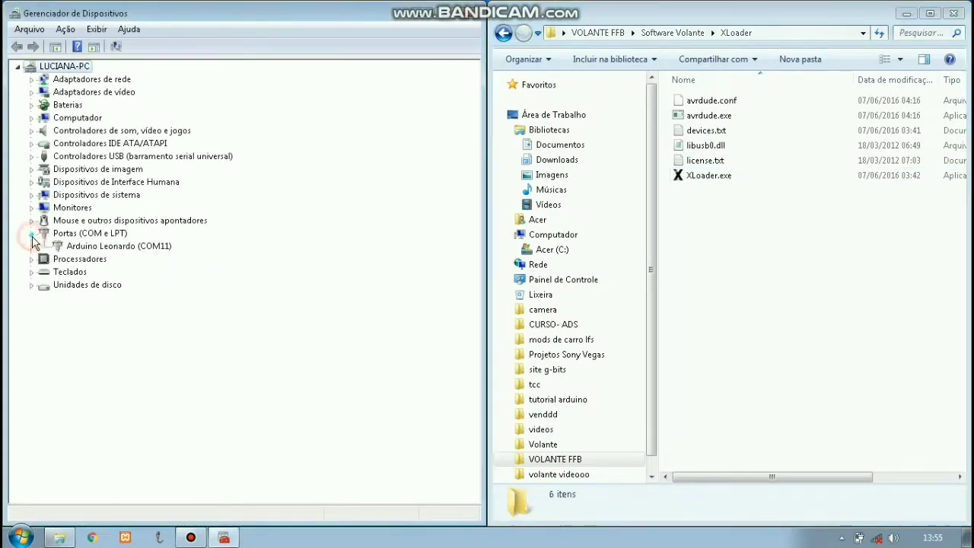
pyautogui.click(82, 246)
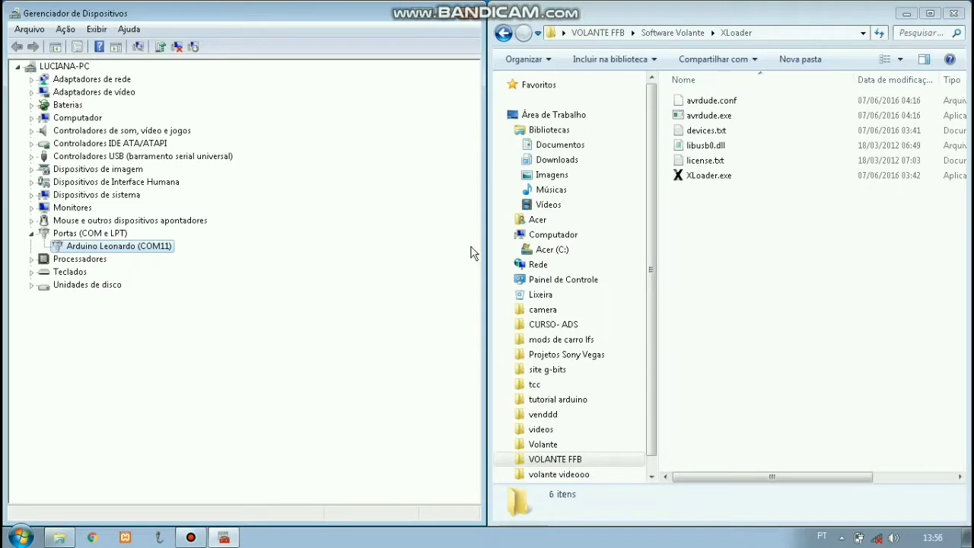
# - Launch XLoader.exe, place its window beside the device list, and choose Leonardo(32U4) as the device
pyautogui.doubleClick(741, 180)
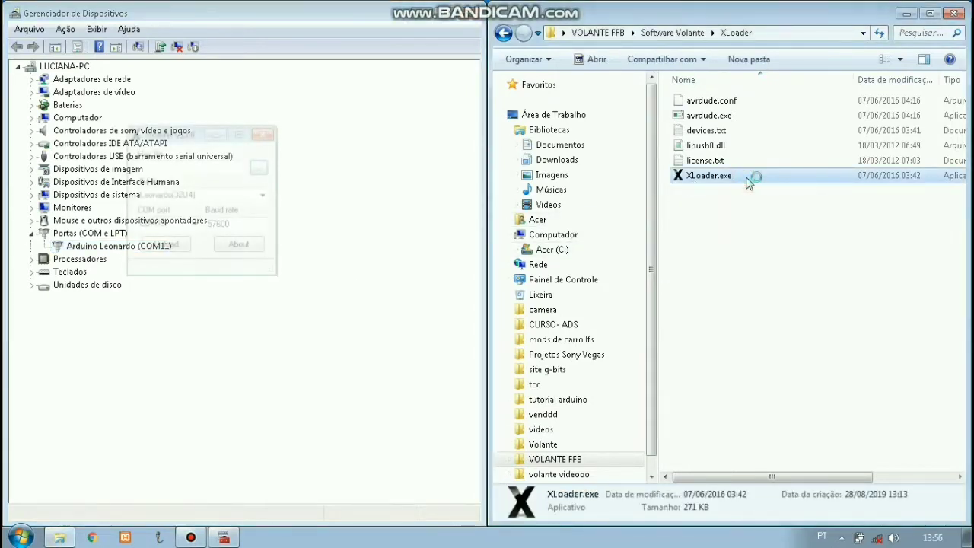
pyautogui.moveTo(187, 135); pyautogui.dragTo(391, 175)
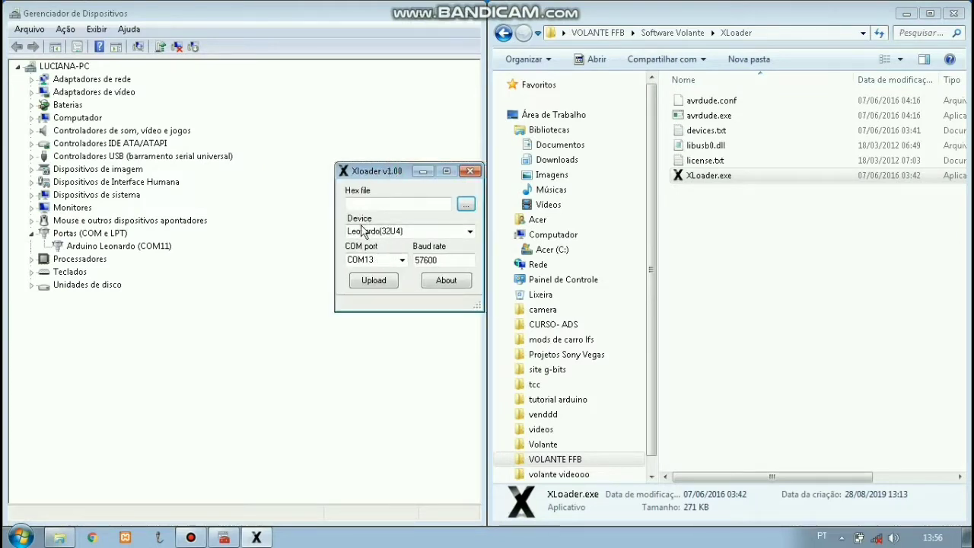
pyautogui.click(469, 232)
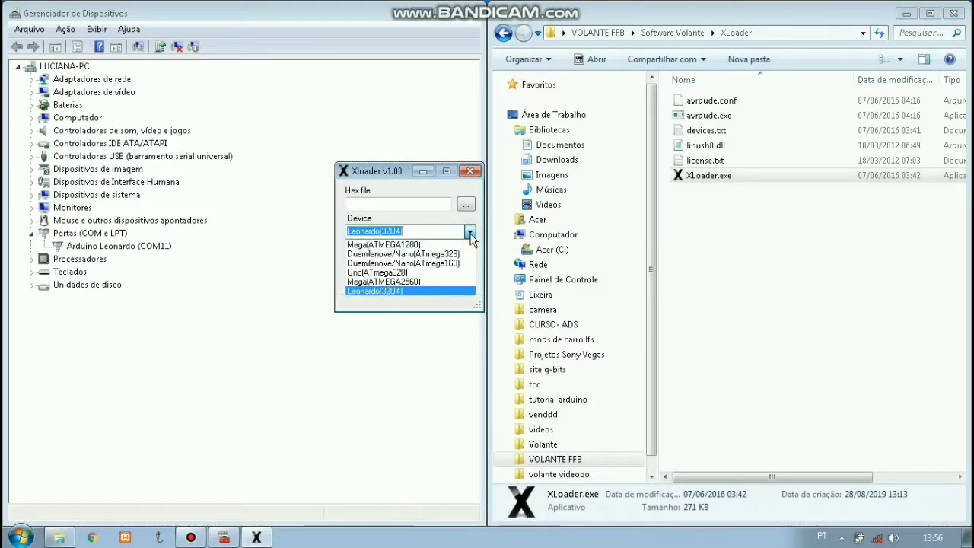
pyautogui.click(405, 292)
pyautogui.click(413, 228)
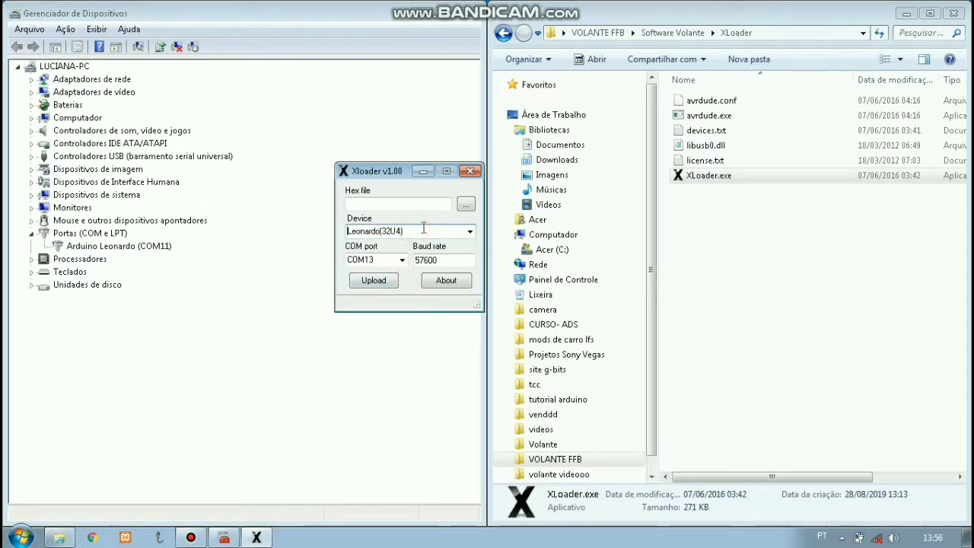
# - Set the XLoader COM port to COM11, matching the Arduino Leonardo entry in the device list
pyautogui.click(401, 259)
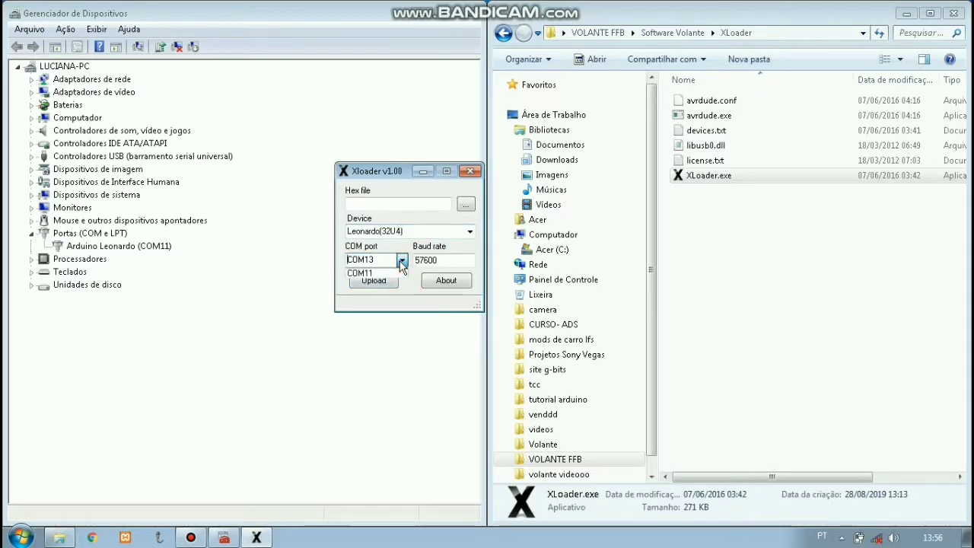
pyautogui.click(370, 274)
pyautogui.click(401, 260)
pyautogui.click(378, 273)
pyautogui.click(401, 261)
pyautogui.click(401, 261)
pyautogui.click(401, 262)
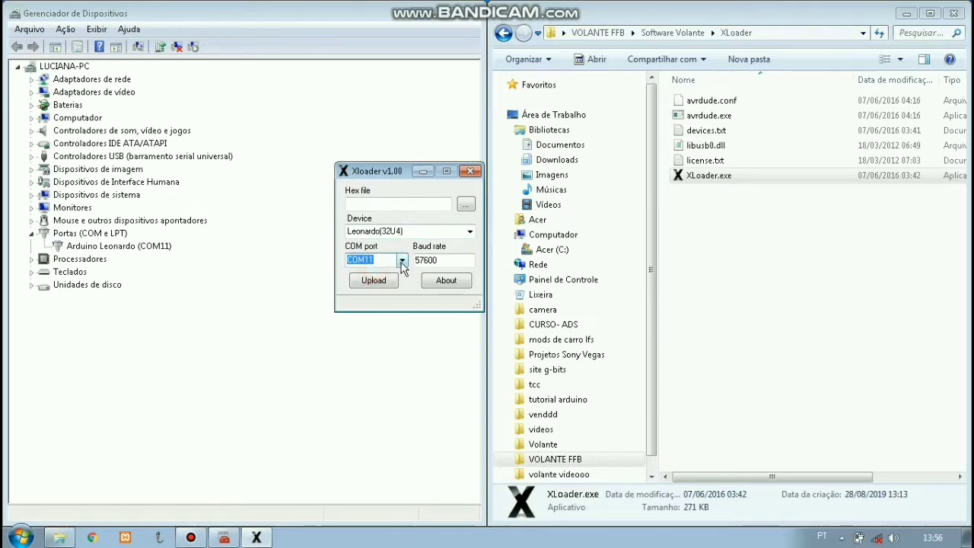
pyautogui.click(403, 283)
pyautogui.click(401, 260)
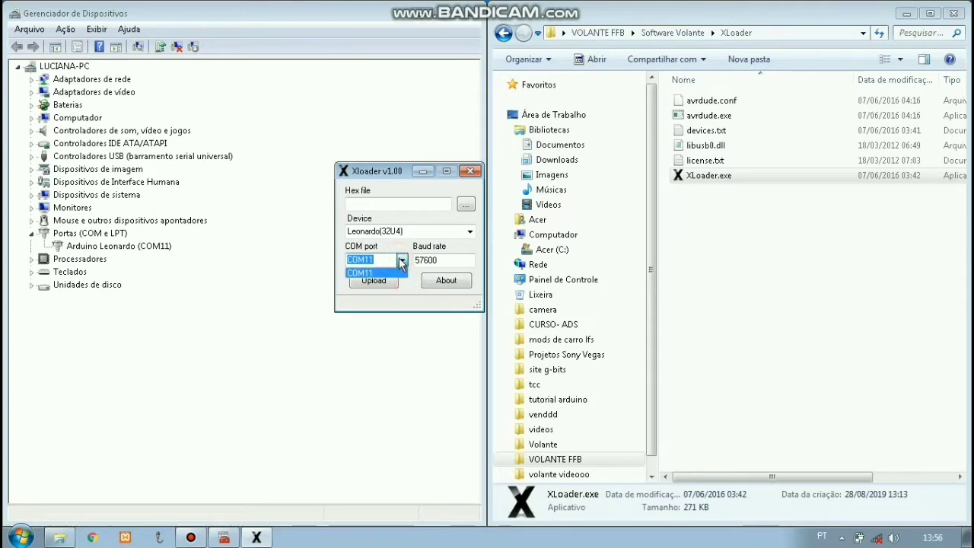
# - Check the Arduino Leonardo's port in the device list against XLoader's available ports and reselect COM11
pyautogui.click(144, 248)
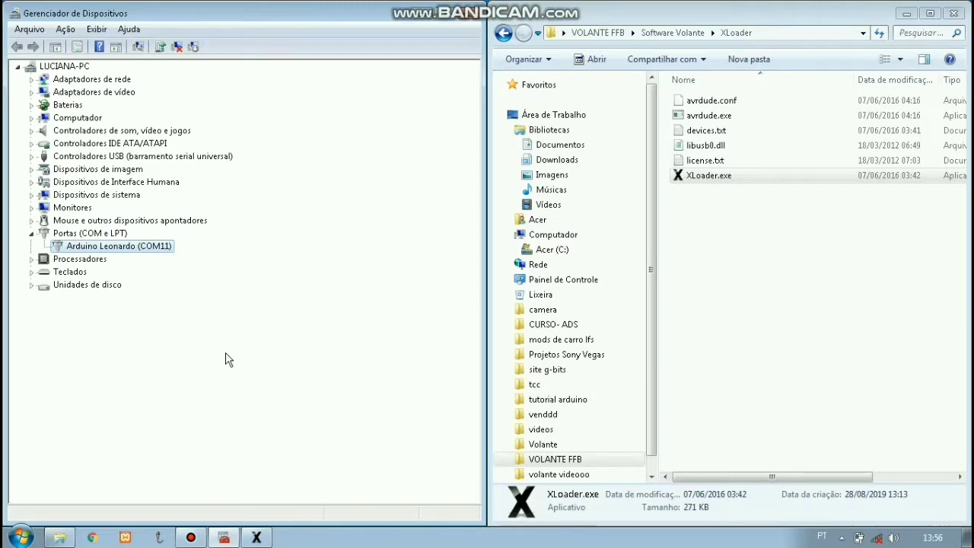
pyautogui.click(258, 537)
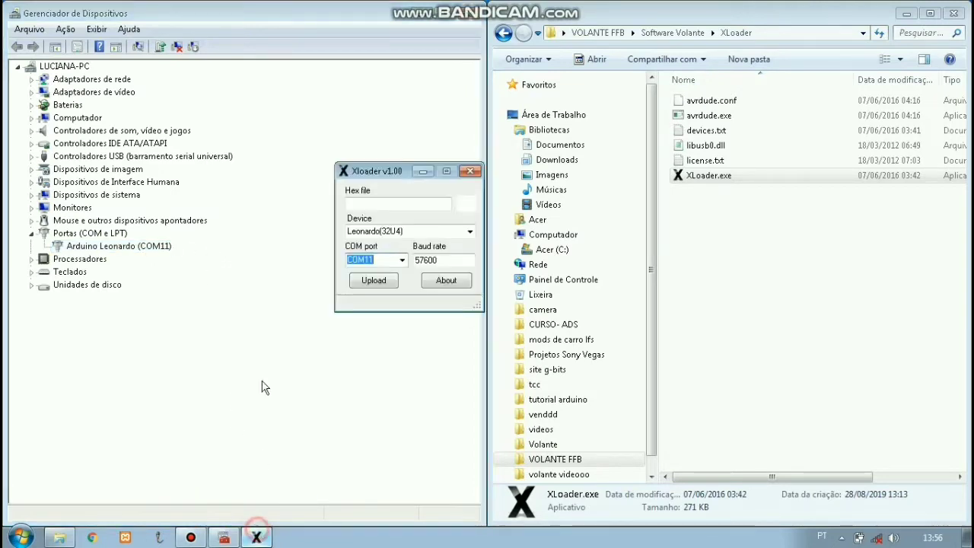
pyautogui.click(402, 260)
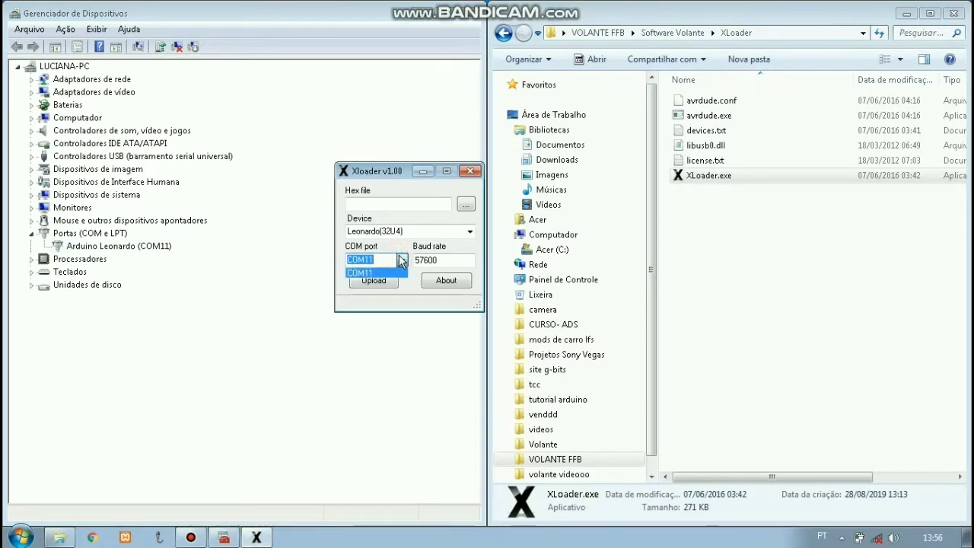
pyautogui.click(356, 274)
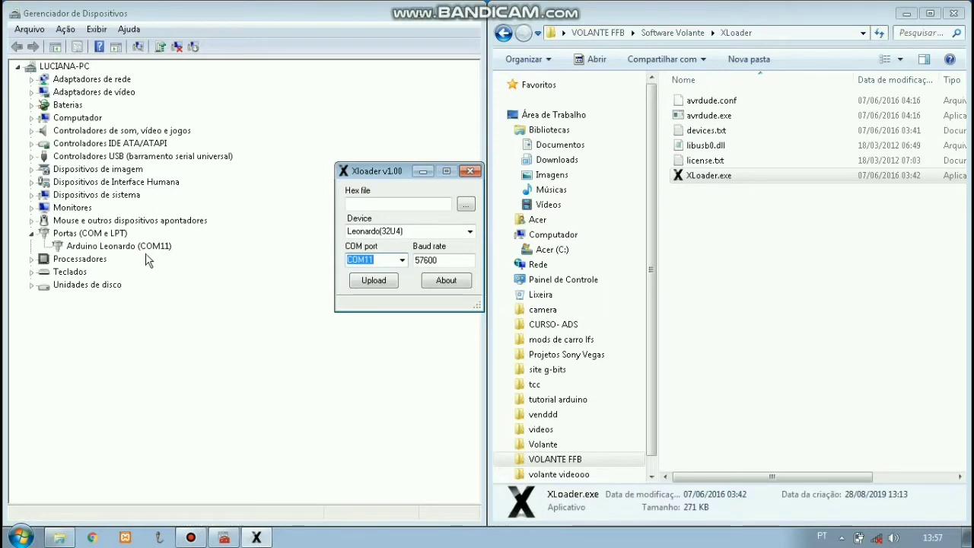
pyautogui.click(401, 260)
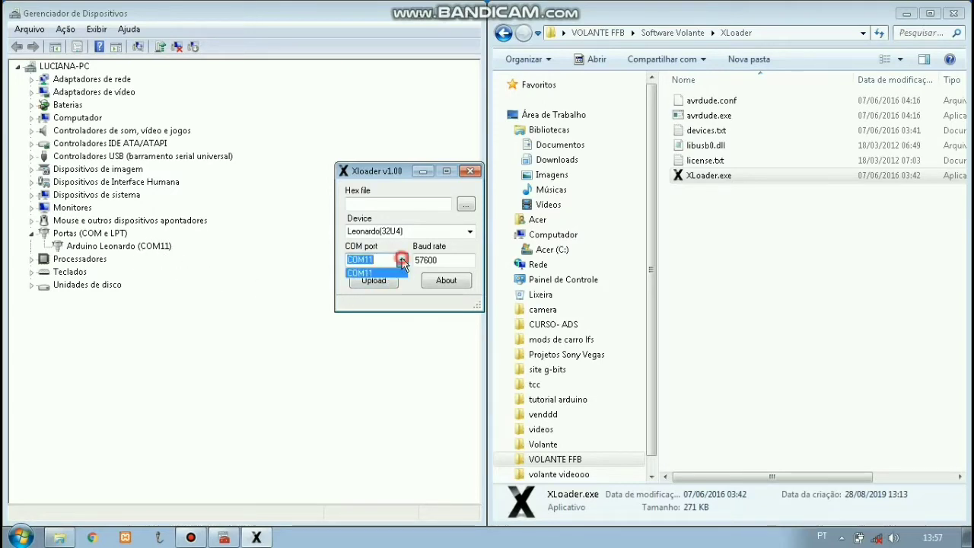
pyautogui.click(402, 260)
pyautogui.click(403, 260)
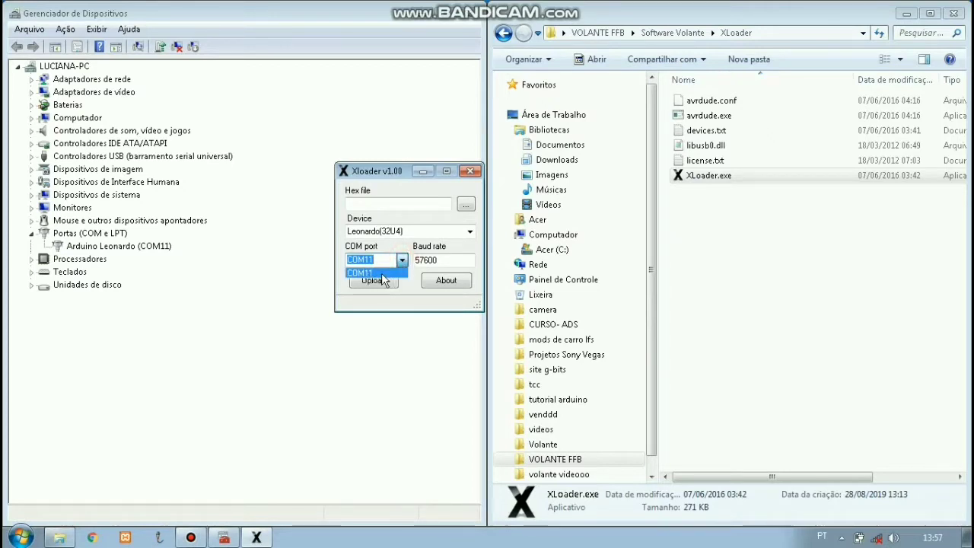
pyautogui.click(380, 273)
pyautogui.click(385, 262)
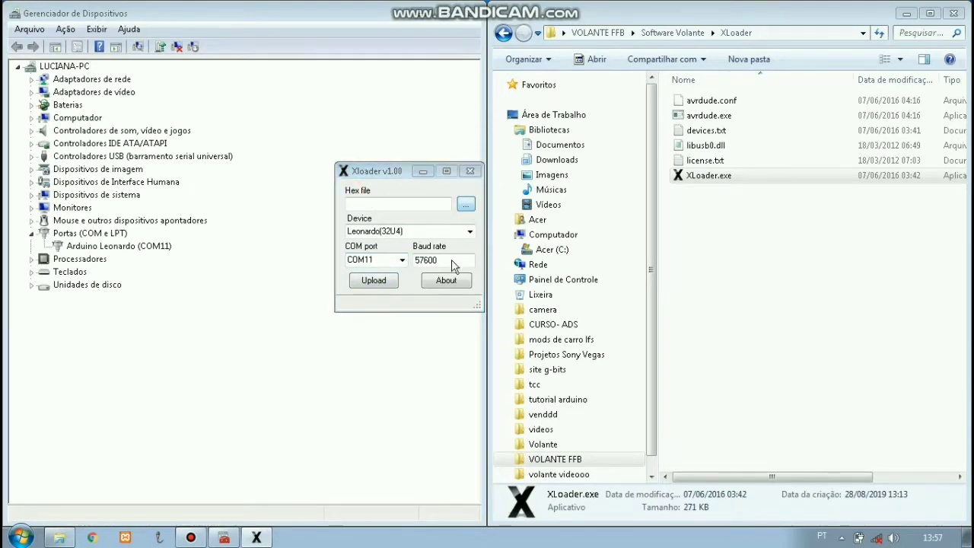
# - Load FFBWheel.0.16.leonardo.hex as the hex file from the desktop folder VOLANTE FFB > Software Volante
pyautogui.moveTo(527, 172); pyautogui.dragTo(452, 121)
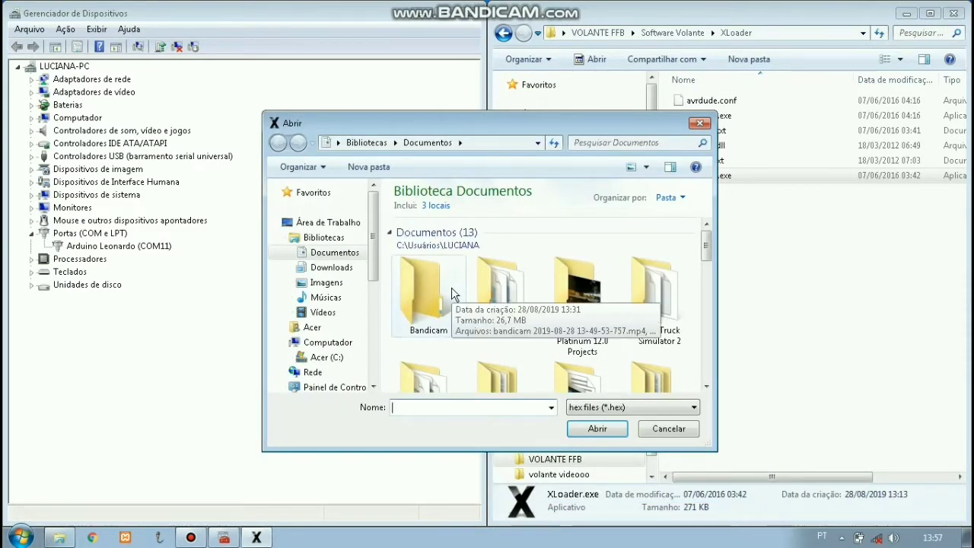
pyautogui.click(335, 223)
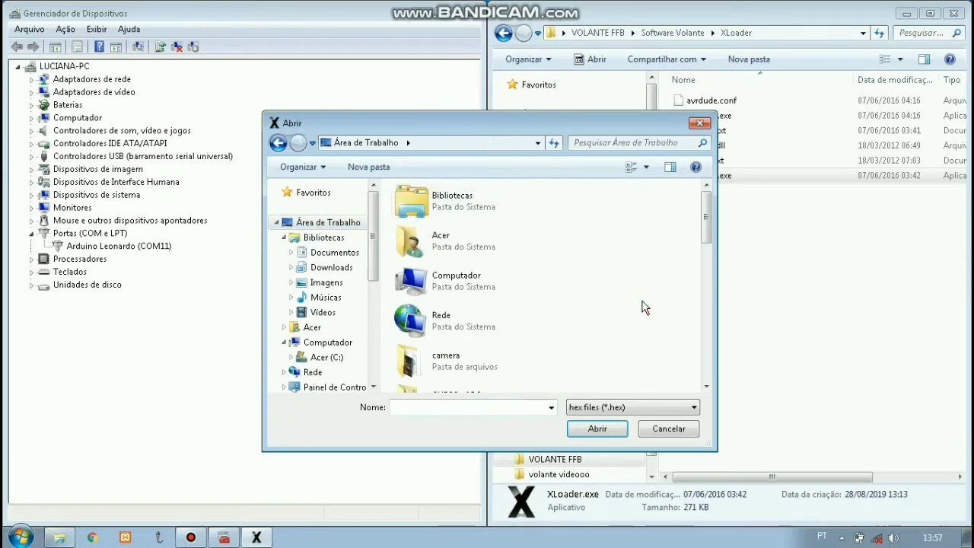
pyautogui.scroll(-5, 642, 304)
pyautogui.scroll(-3, 643, 304)
pyautogui.click(488, 287)
pyautogui.doubleClick(487, 288)
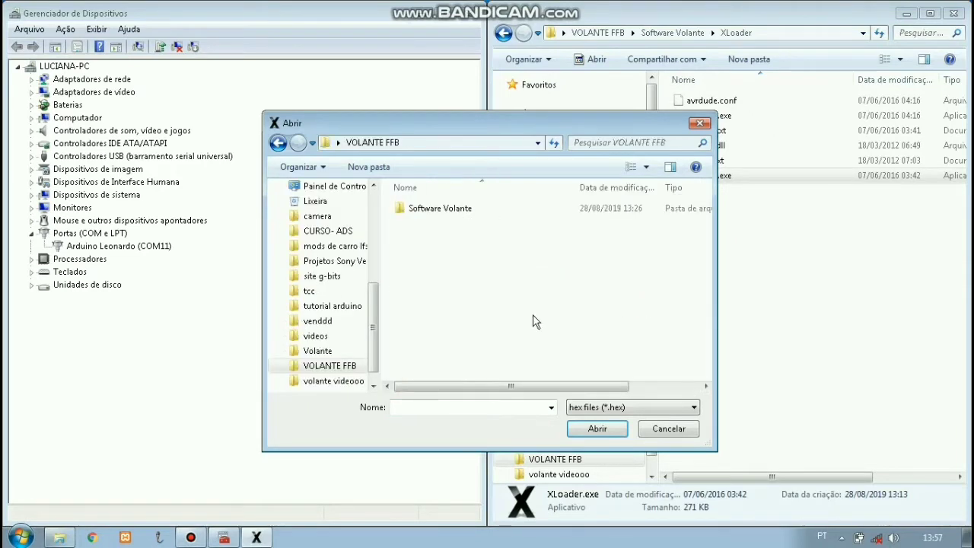
pyautogui.doubleClick(488, 207)
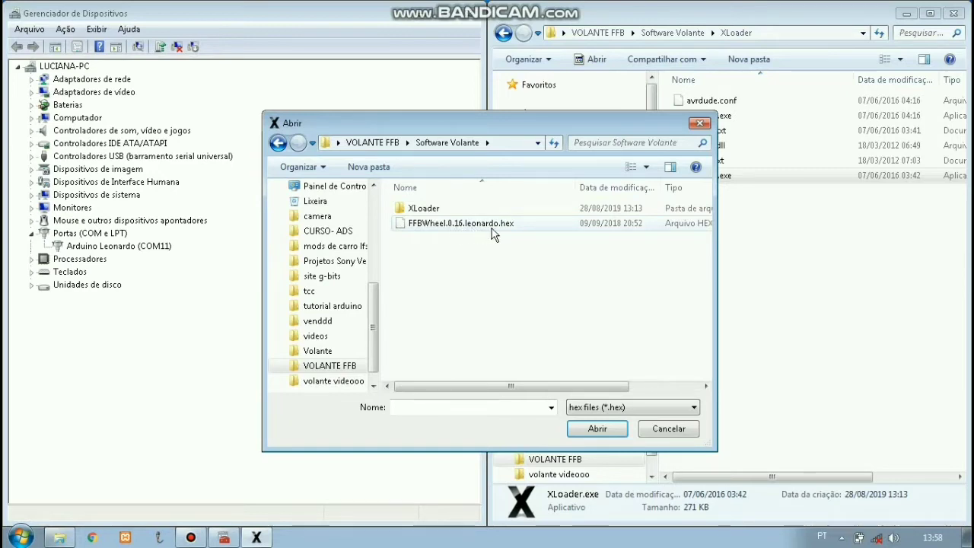
pyautogui.click(522, 226)
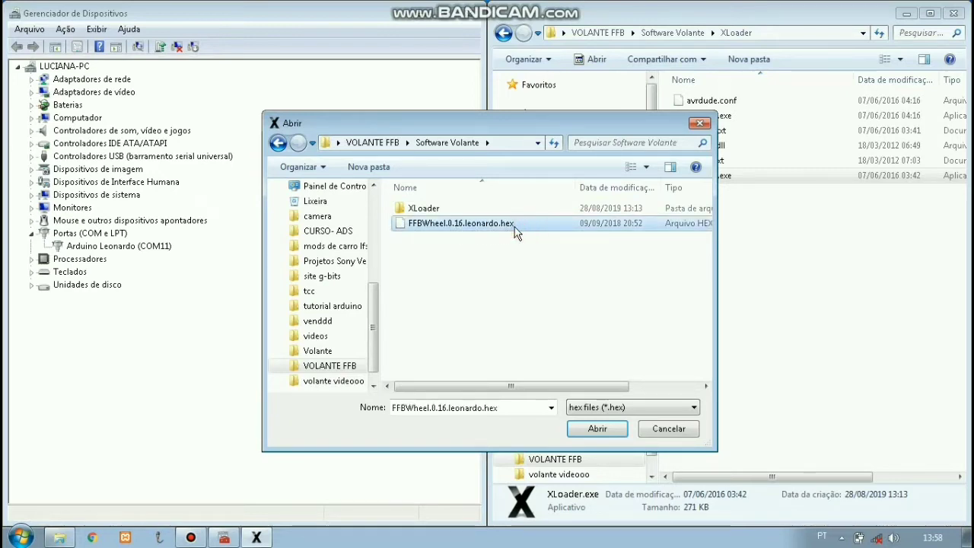
pyautogui.click(597, 429)
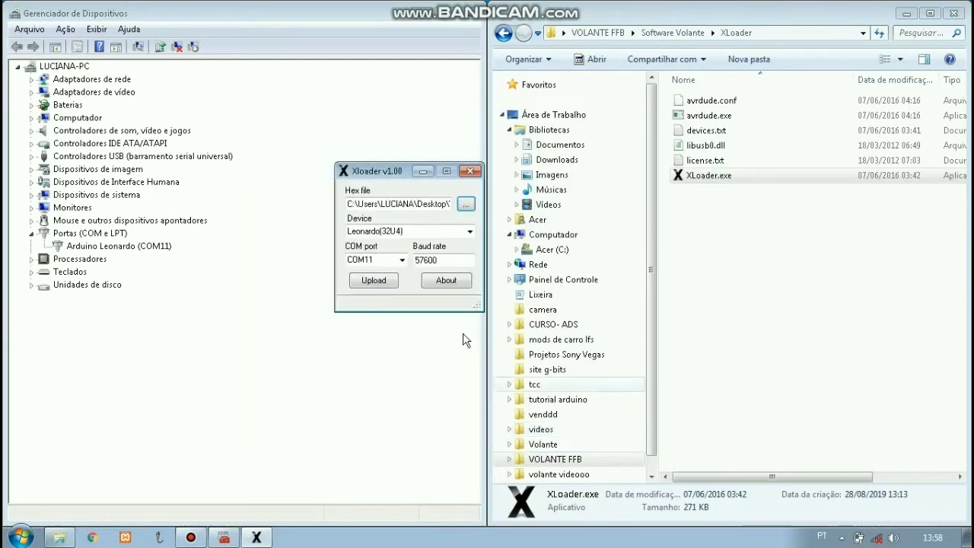
# - Review the hex file path, the COM port choice and the baud rate in XLoader
pyautogui.click(371, 202)
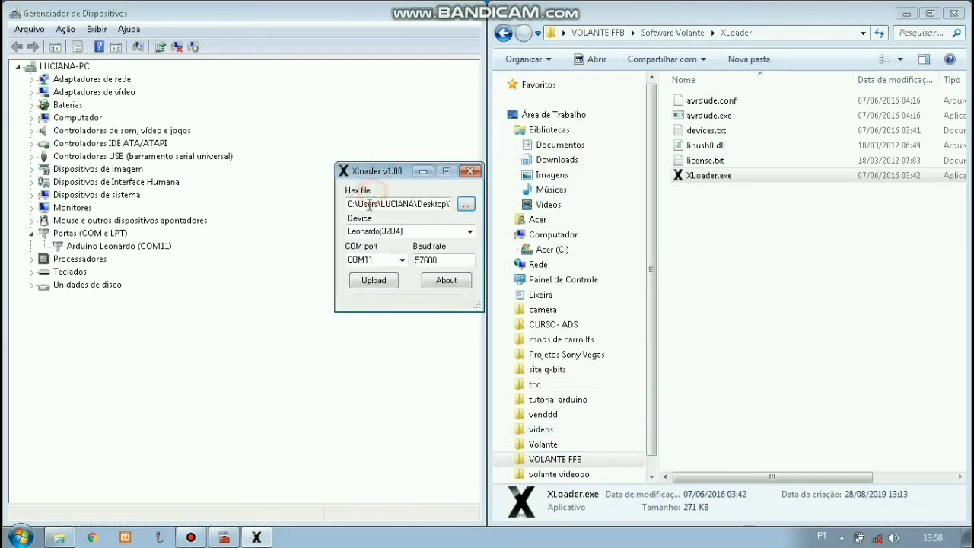
pyautogui.doubleClick(363, 204)
pyautogui.click(351, 204)
pyautogui.moveTo(351, 204); pyautogui.dragTo(453, 204)
pyautogui.click(407, 205)
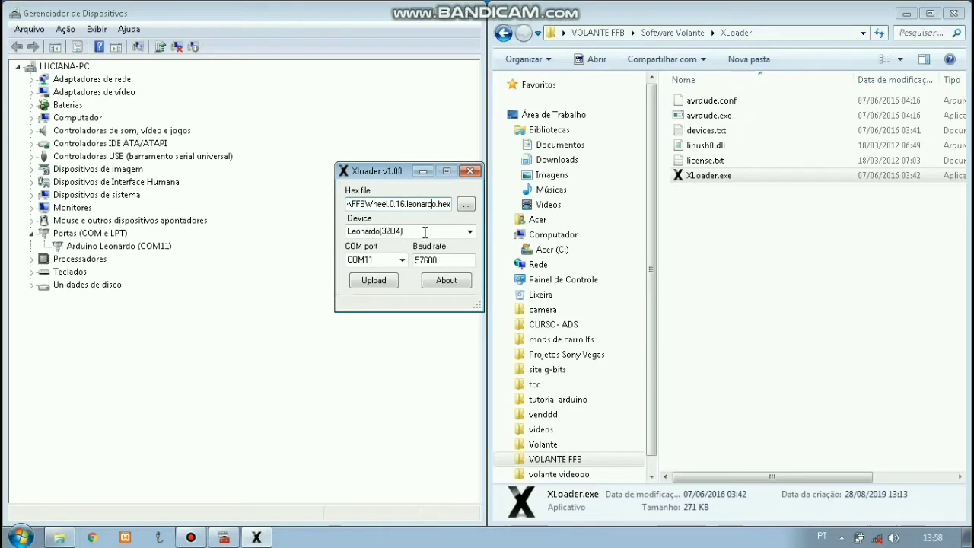
pyautogui.click(345, 249)
pyautogui.click(402, 261)
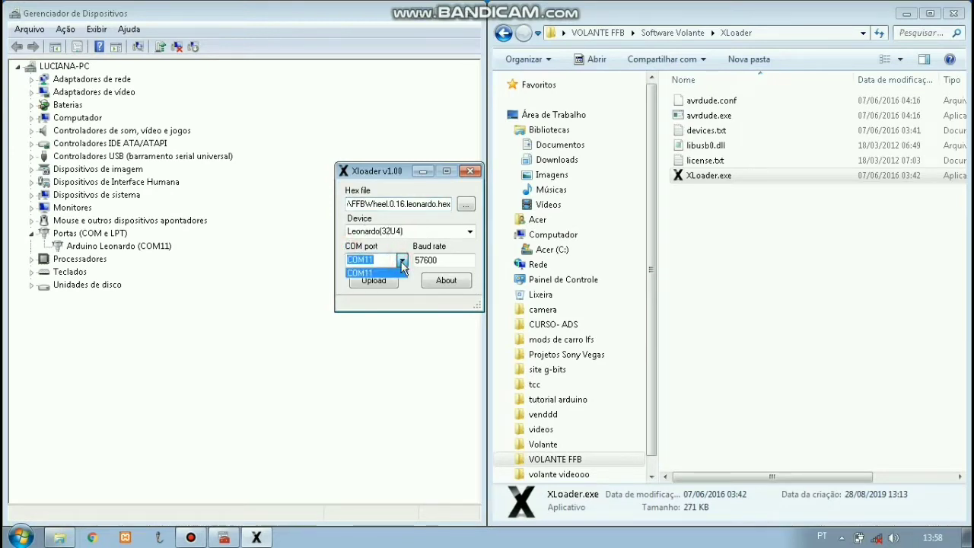
pyautogui.click(402, 266)
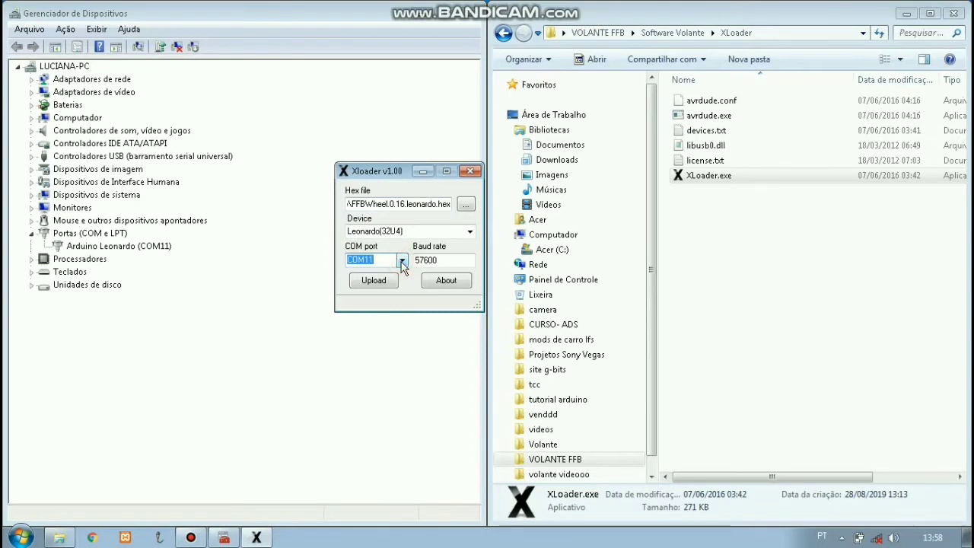
pyautogui.doubleClick(444, 260)
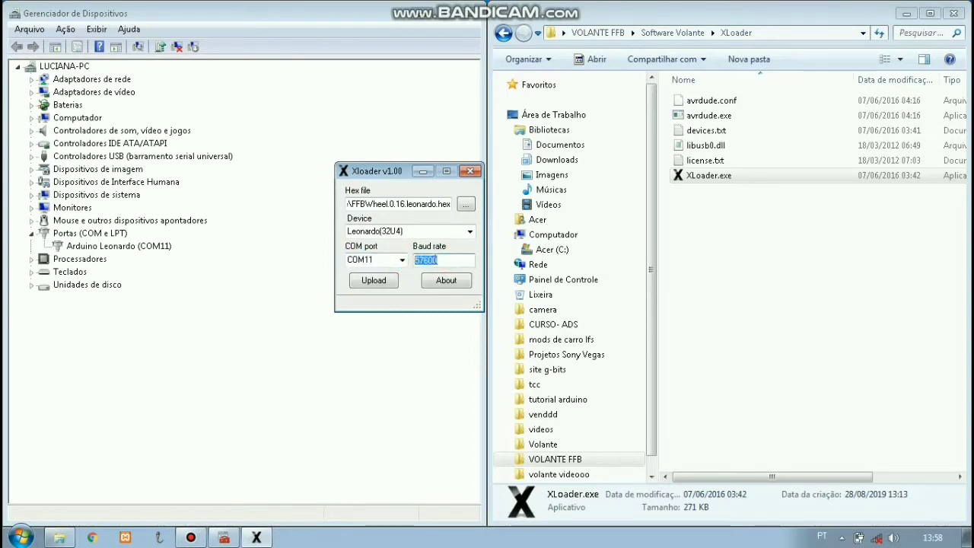
pyautogui.click(448, 259)
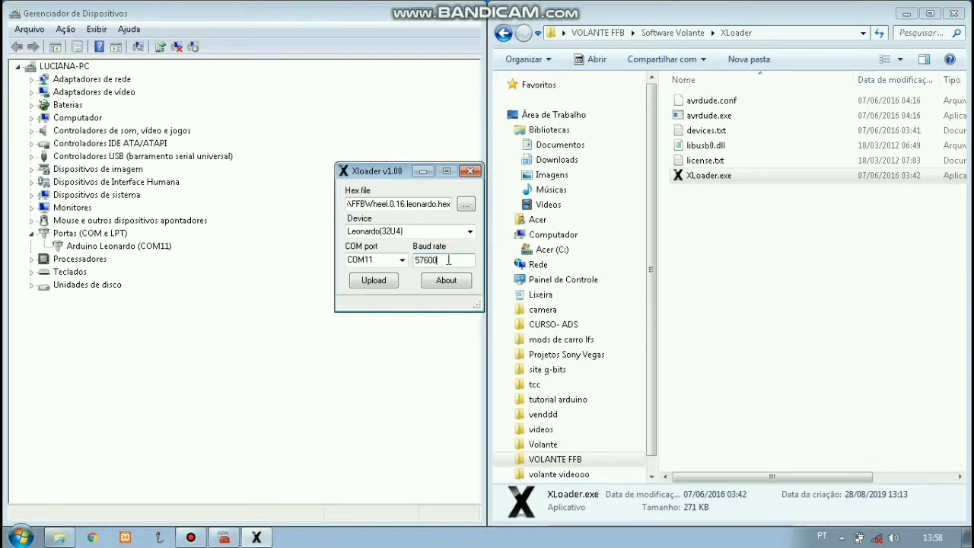
pyautogui.doubleClick(448, 260)
pyautogui.click(449, 260)
# - Close XLoader, Gerenciador de Dispositivos and the XLoader folder window
pyautogui.click(470, 170)
pyautogui.click(467, 18)
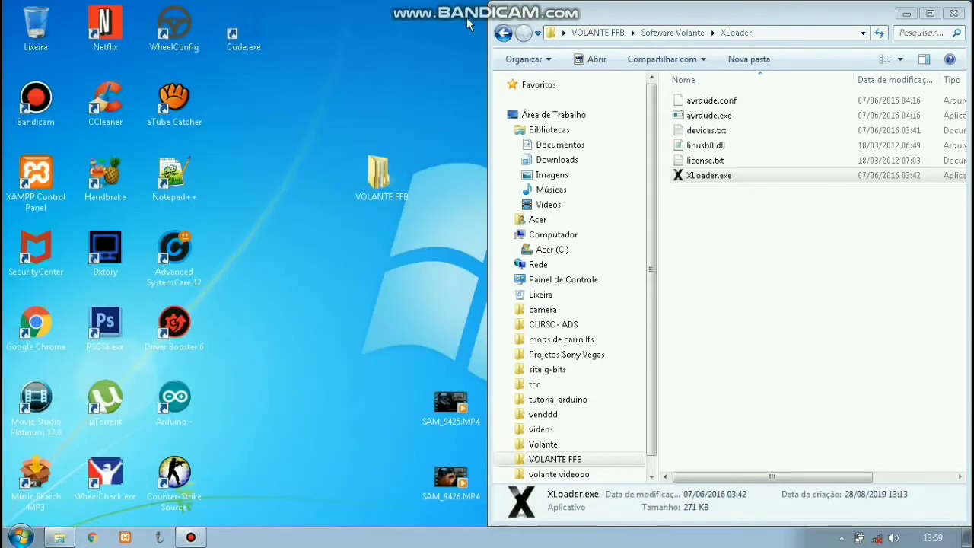
pyautogui.click(953, 13)
# - Open Dispositivos e Impressoras and check the Arduino Leonardo among the listed devices
pyautogui.press('super')
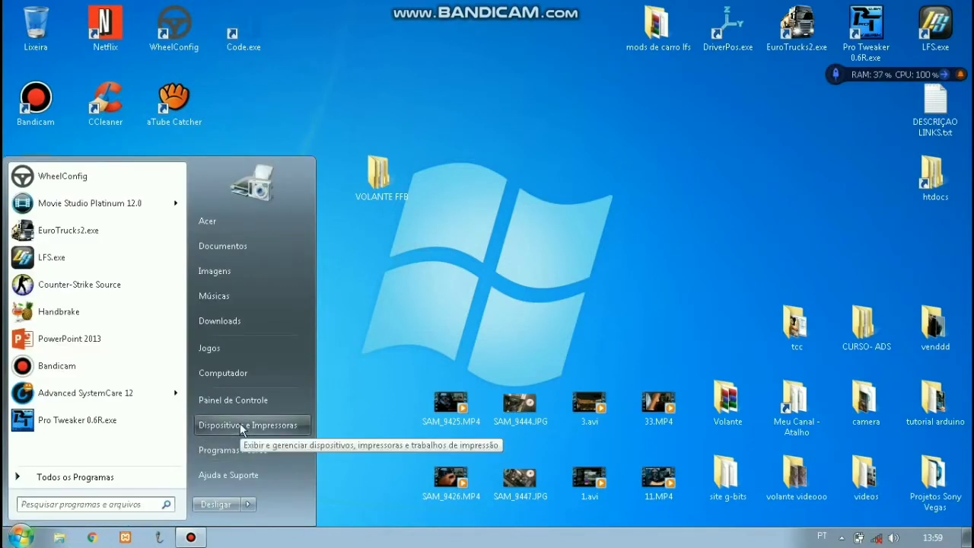
pyautogui.click(28, 501)
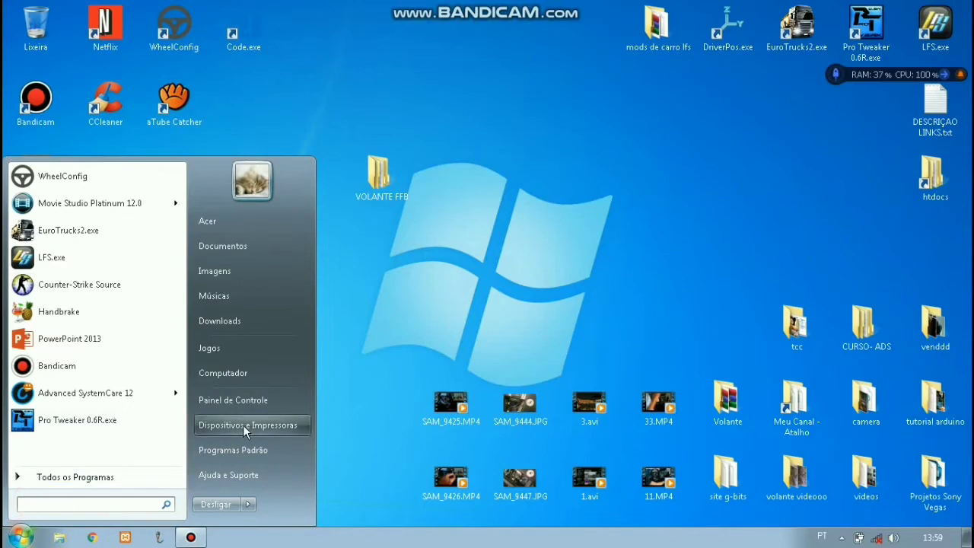
pyautogui.click(292, 425)
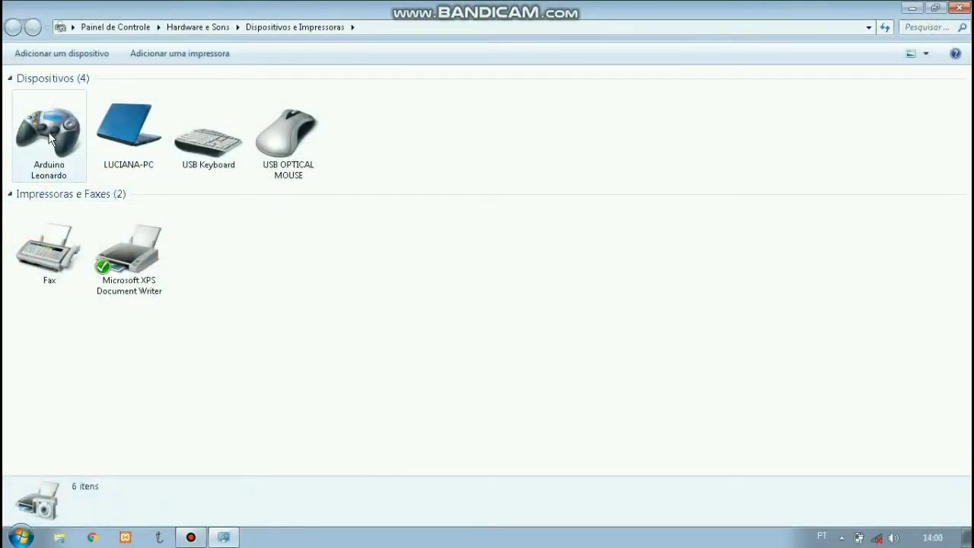
pyautogui.click(54, 144)
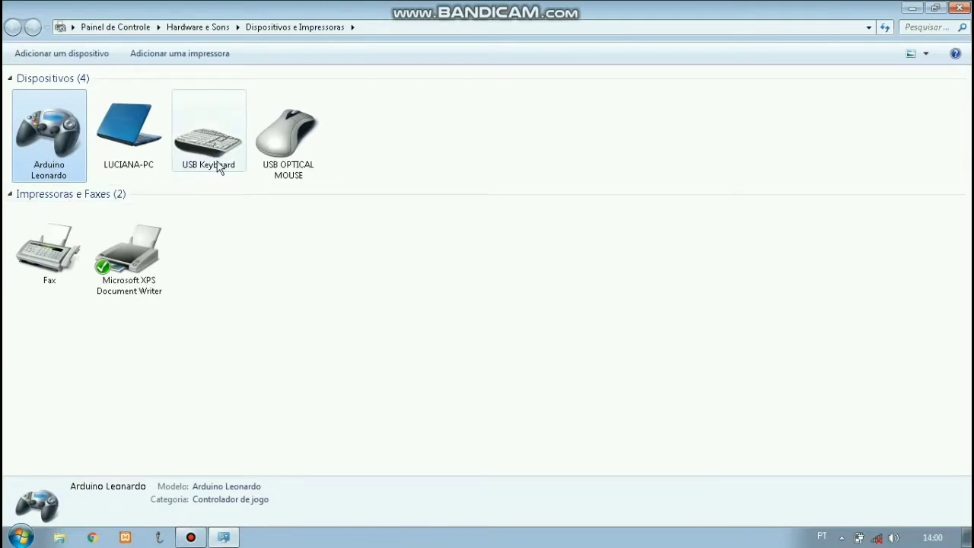
pyautogui.rightClick(468, 127)
pyautogui.click(538, 189)
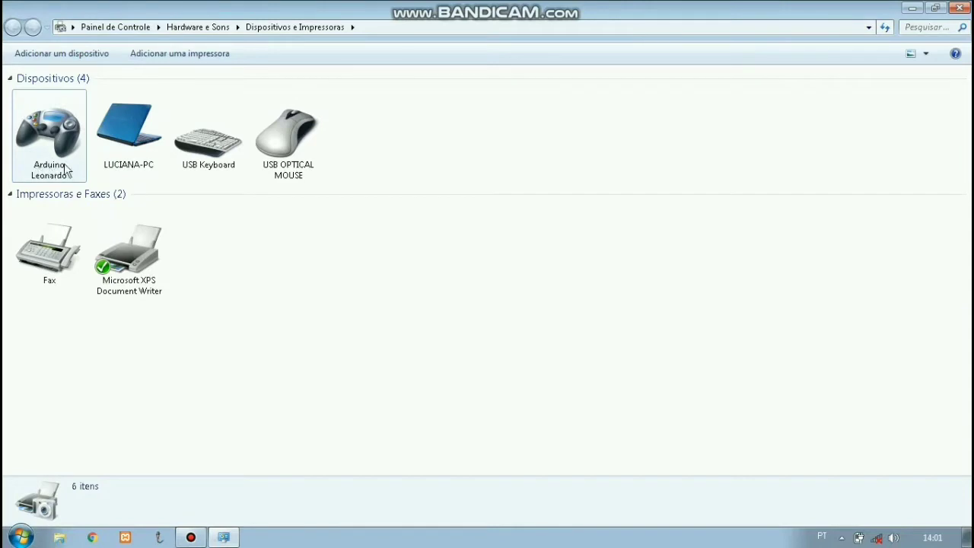
# - Open the Arduino Leonardo's game controller settings and examine its axes and buttons on the properties test page
pyautogui.click(43, 114)
pyautogui.rightClick(48, 126)
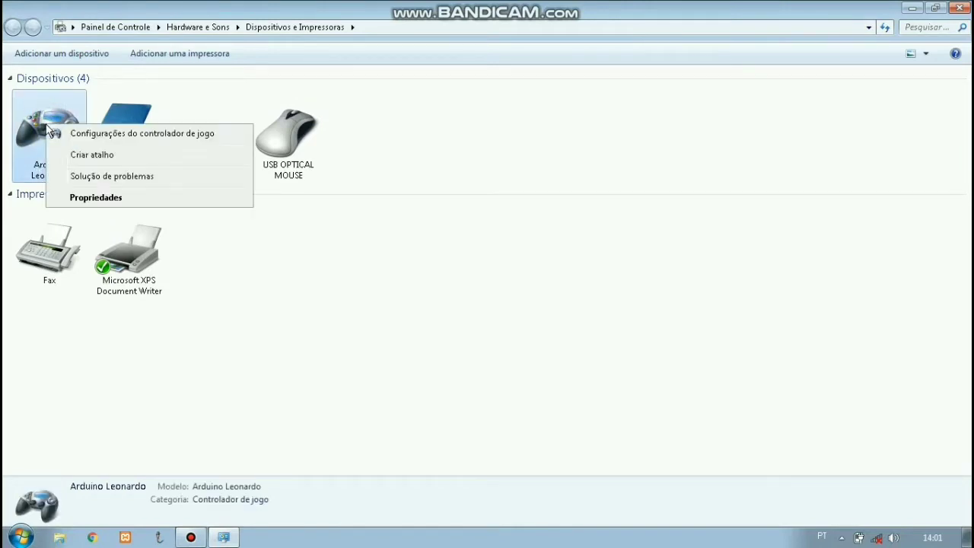
pyautogui.click(230, 133)
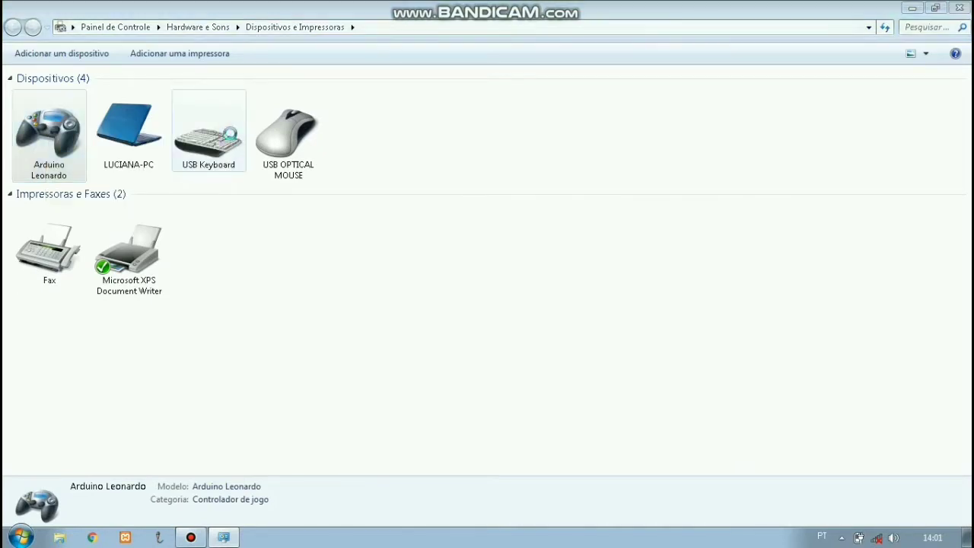
pyautogui.moveTo(141, 50); pyautogui.dragTo(259, 105)
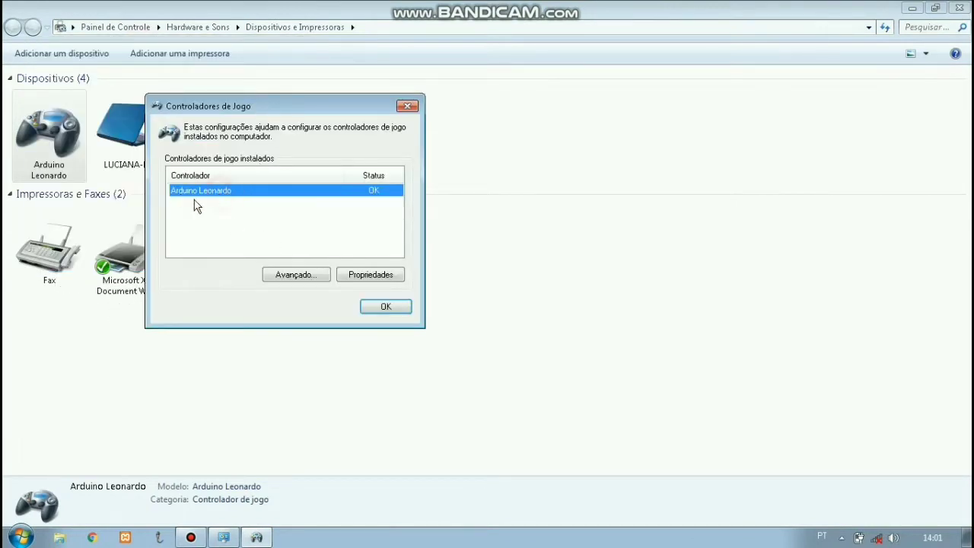
pyautogui.click(371, 277)
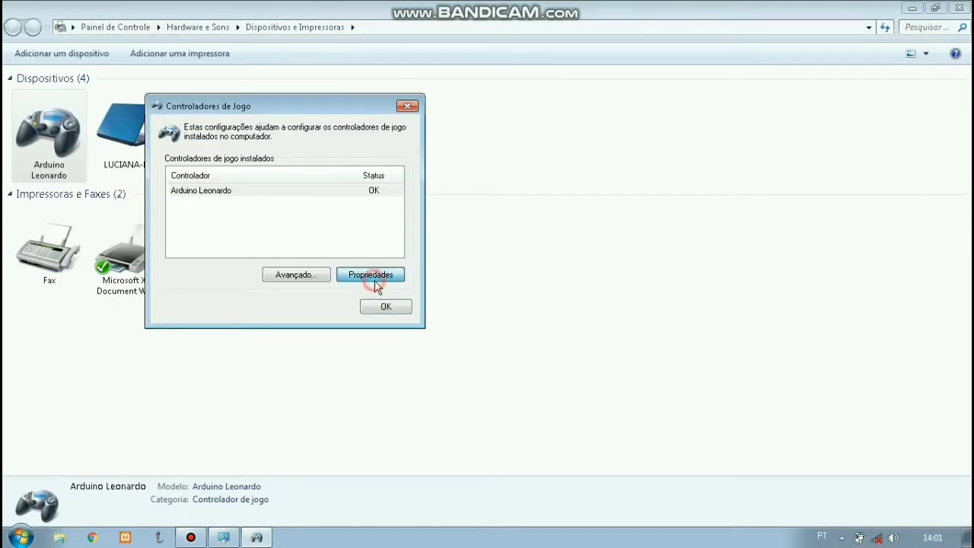
pyautogui.moveTo(447, 130); pyautogui.dragTo(450, 105)
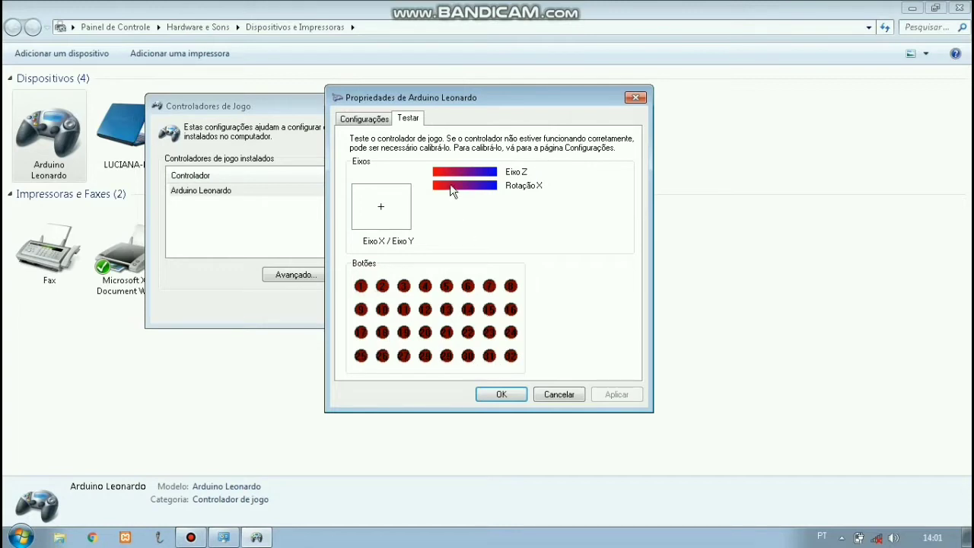
# - Close the Arduino Leonardo properties and the Controladores de Jogo dialog, and clear the device selection
pyautogui.click(502, 394)
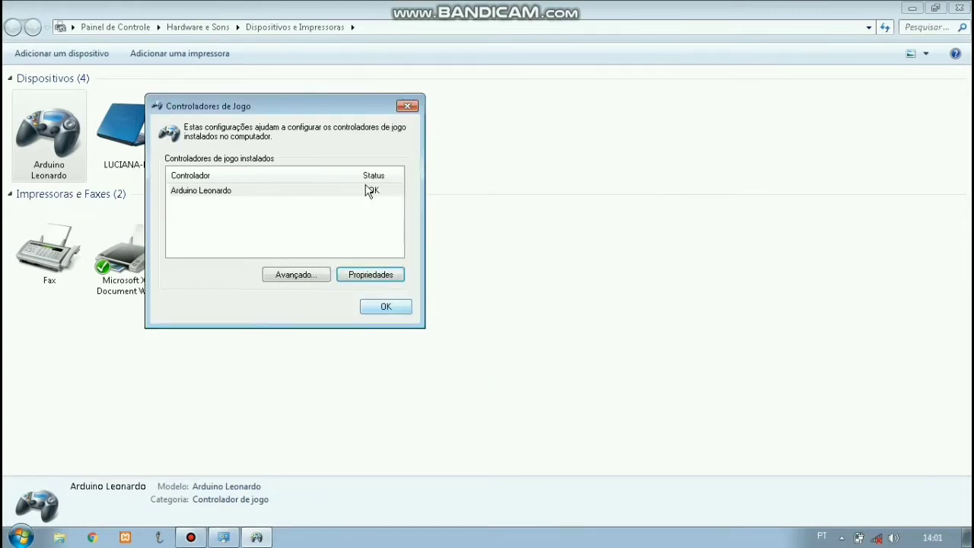
pyautogui.click(386, 306)
pyautogui.click(548, 113)
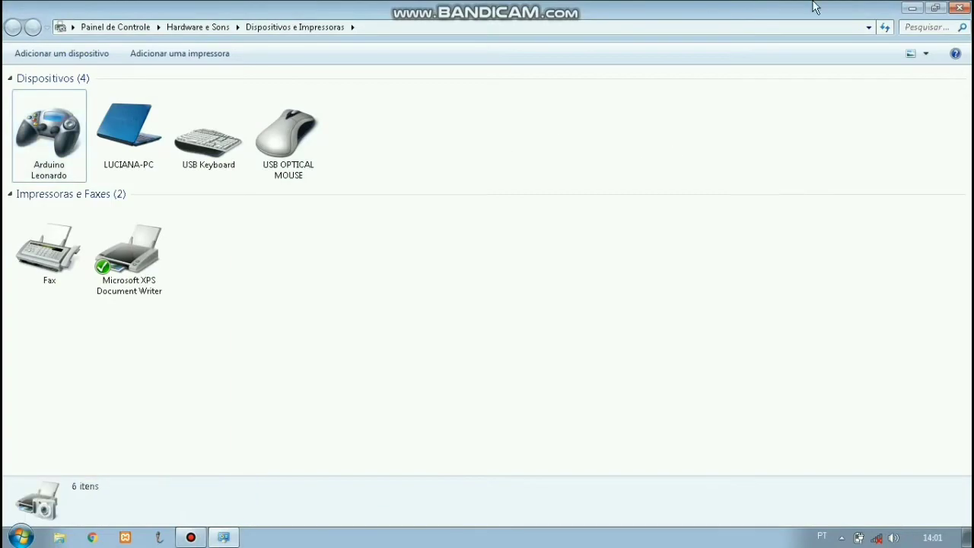
# - Close the Dispositivos e Impressoras window and clear the desktop selection
pyautogui.hotkey('alt', 'F4')
pyautogui.moveTo(373, 190); pyautogui.dragTo(243, 114)
pyautogui.click(370, 155)
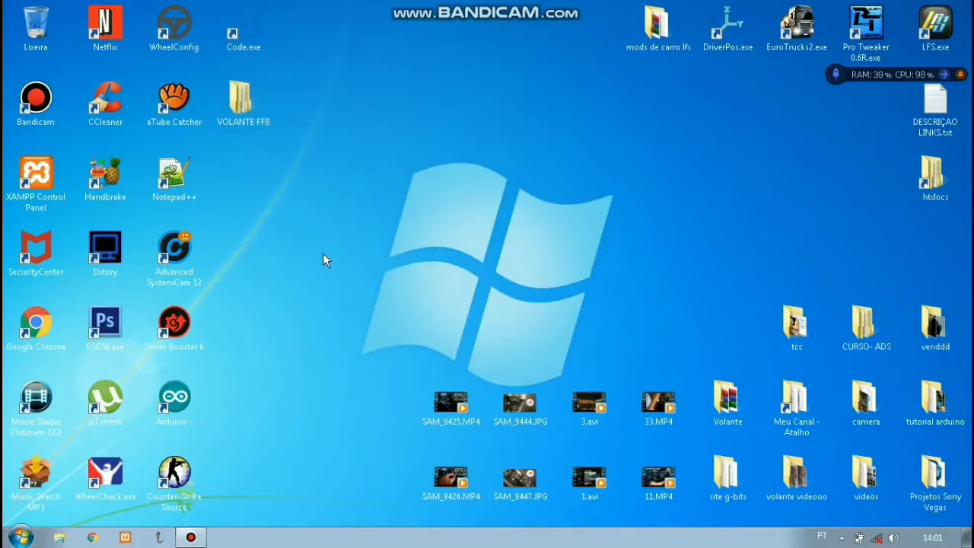
# - Move the WheelConfig shortcut to the middle of the desktop and launch it
pyautogui.moveTo(174, 26); pyautogui.dragTo(384, 225)
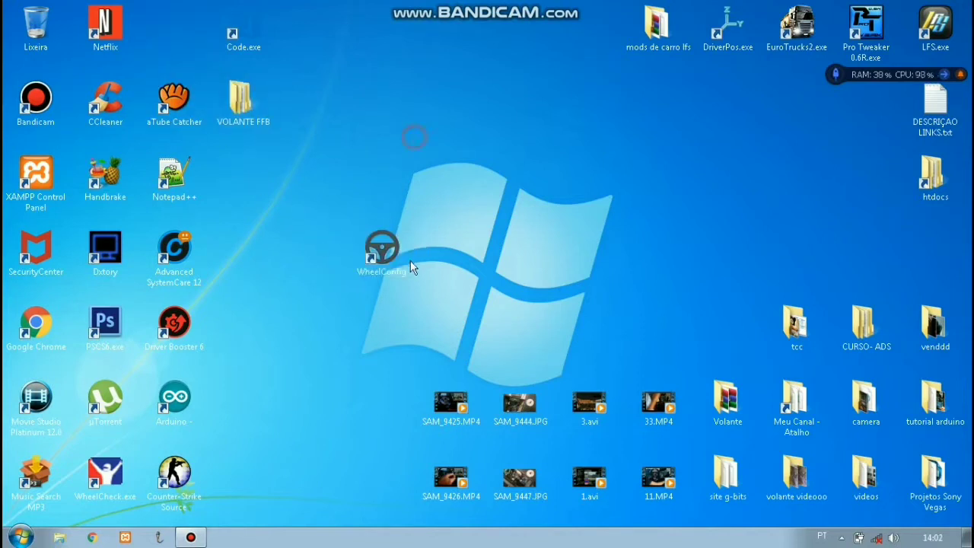
pyautogui.doubleClick(389, 255)
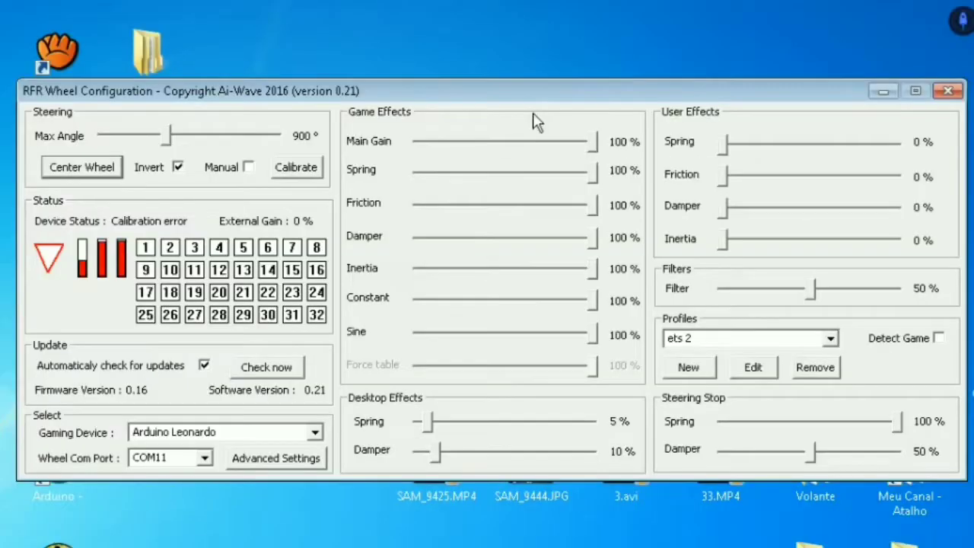
pyautogui.click(528, 128)
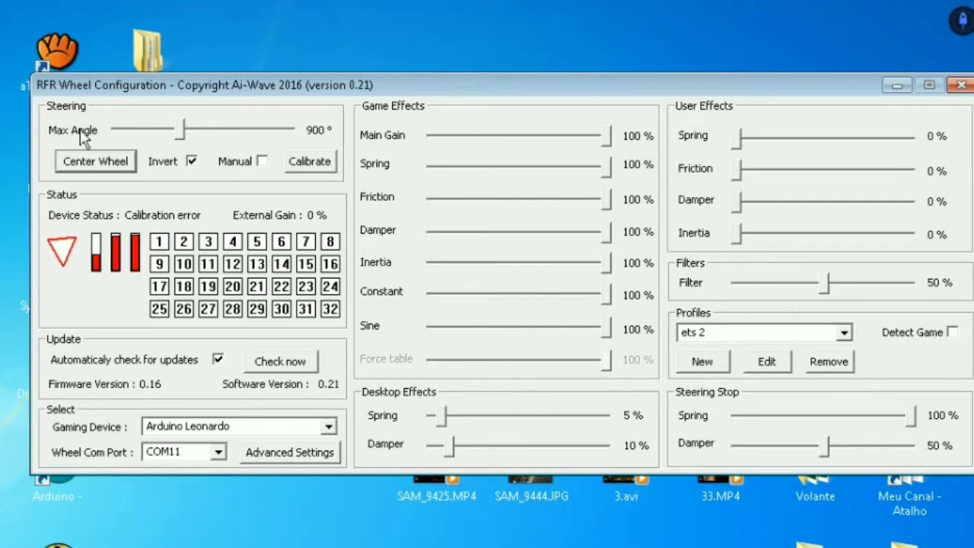
# - Try the steering Max Angle at 2160° and lower it to about 987°
pyautogui.click(79, 106)
pyautogui.moveTo(181, 137); pyautogui.dragTo(316, 141)
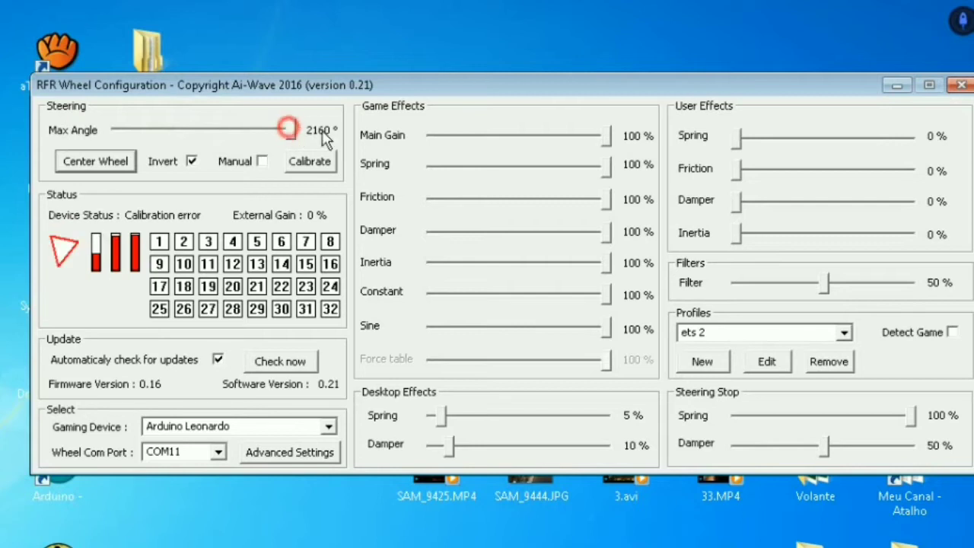
pyautogui.click(256, 130)
pyautogui.moveTo(256, 133); pyautogui.dragTo(193, 139)
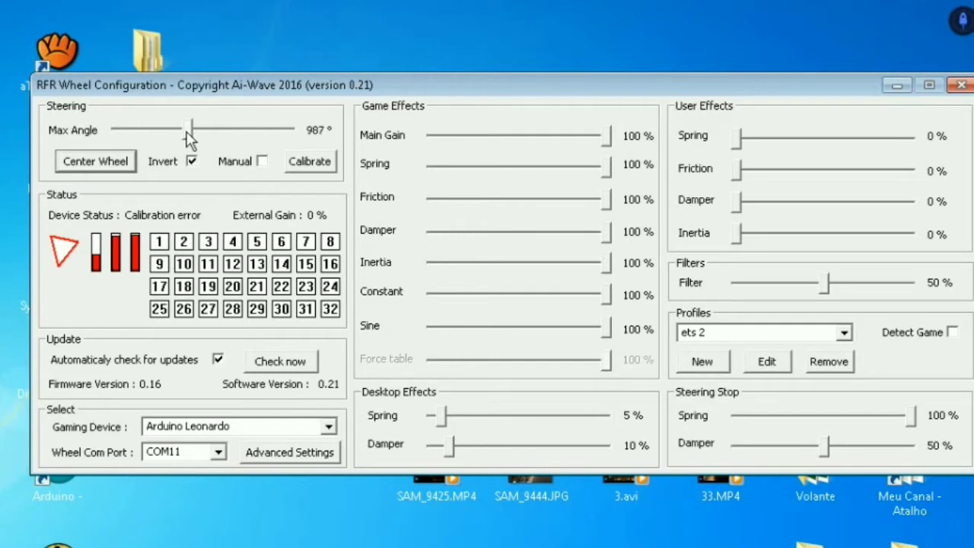
# - Fine-tune the steering Max Angle to 900° and center the wheel
pyautogui.press('Left')
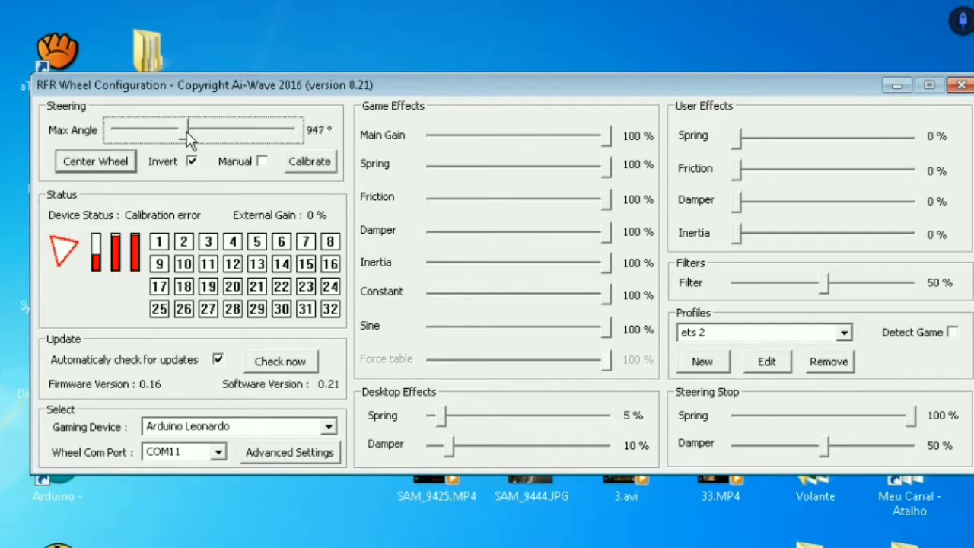
pyautogui.press('Left')
pyautogui.press('Left')
pyautogui.press('Left')
pyautogui.press('Left')
pyautogui.press('Left')
pyautogui.press('Left')
pyautogui.press('Left')
pyautogui.press('Left')
pyautogui.press('Left')
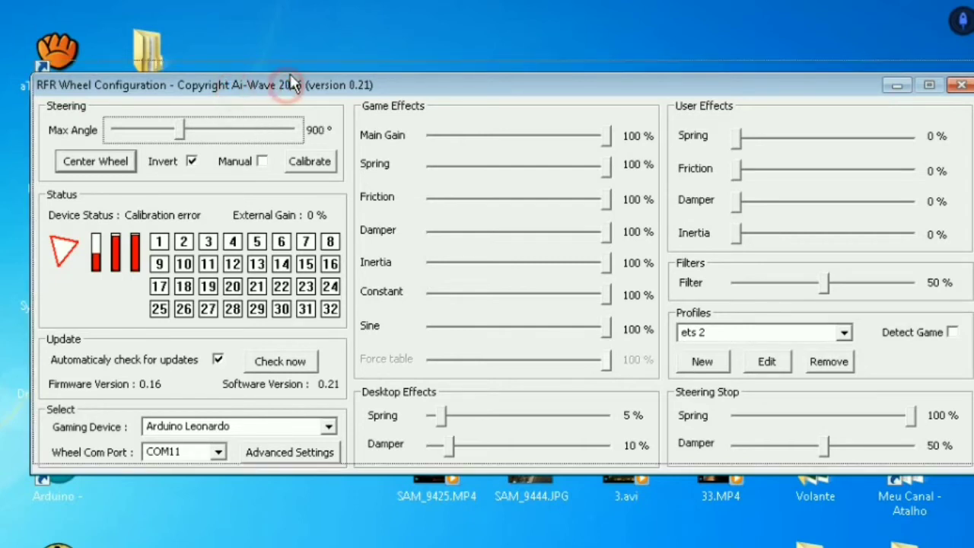
pyautogui.moveTo(292, 82); pyautogui.dragTo(294, 71)
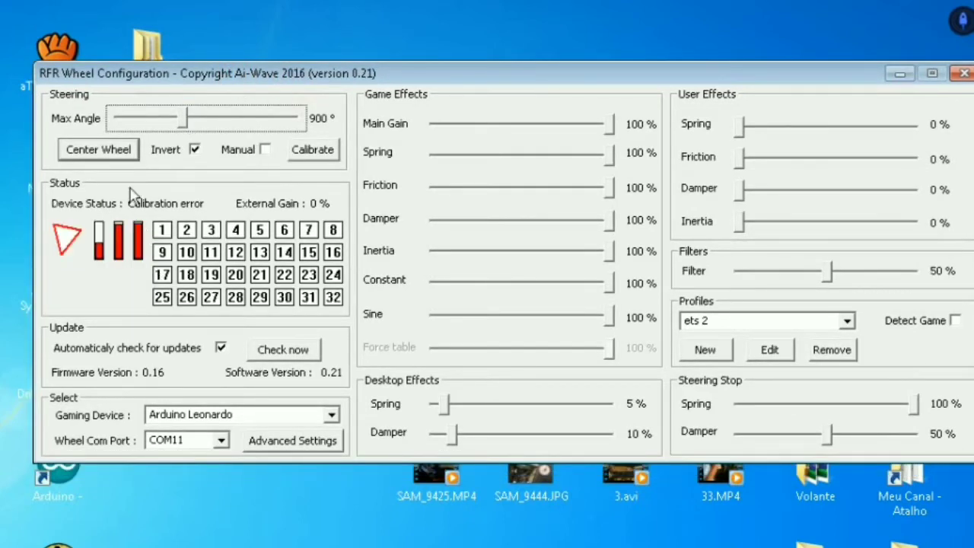
pyautogui.click(108, 161)
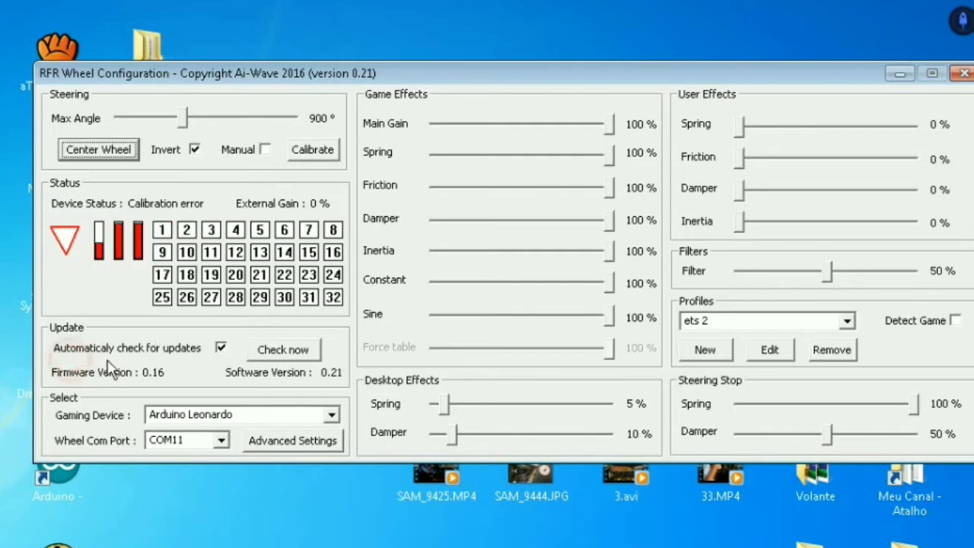
# - Turn automatic update checking off and on again, and check for updates immediately
pyautogui.click(221, 348)
pyautogui.click(221, 348)
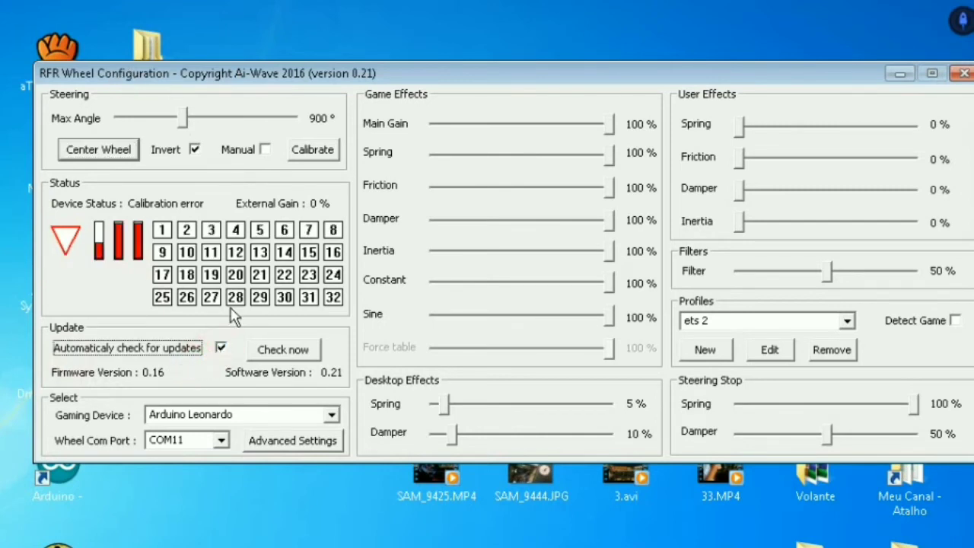
pyautogui.click(272, 356)
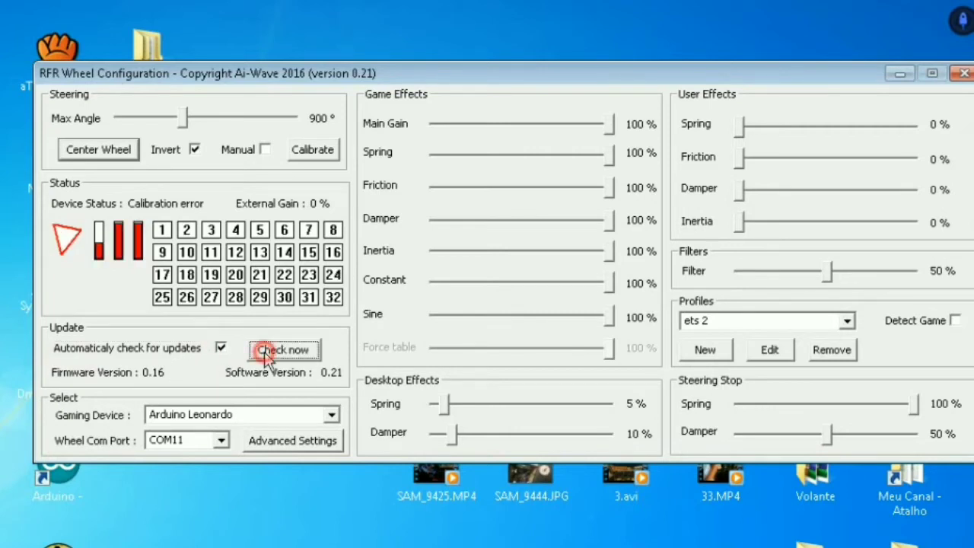
pyautogui.click(276, 356)
pyautogui.click(217, 369)
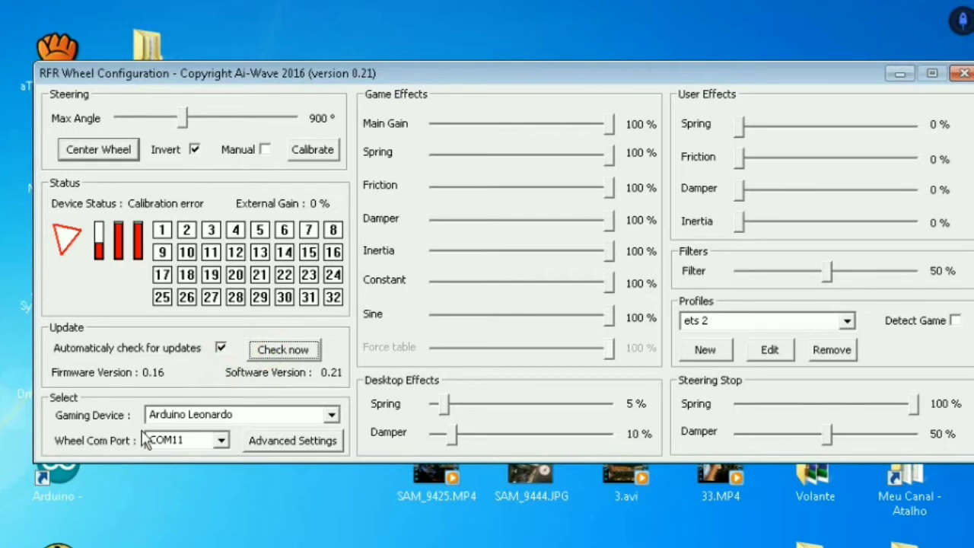
# - Review the Gaming Device and Wheel Com Port choices, keeping Arduino Leonardo and COM11
pyautogui.click(70, 422)
pyautogui.click(328, 417)
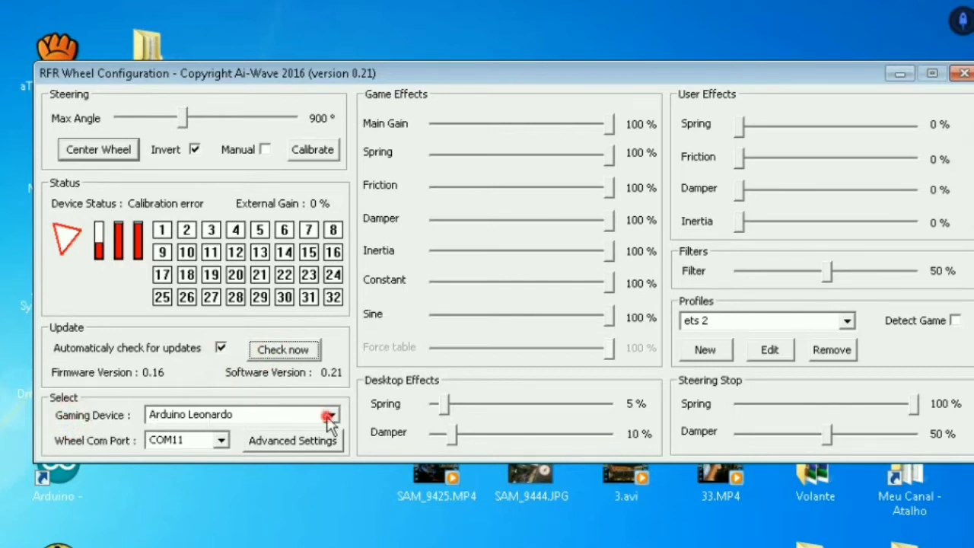
pyautogui.click(328, 417)
pyautogui.click(80, 448)
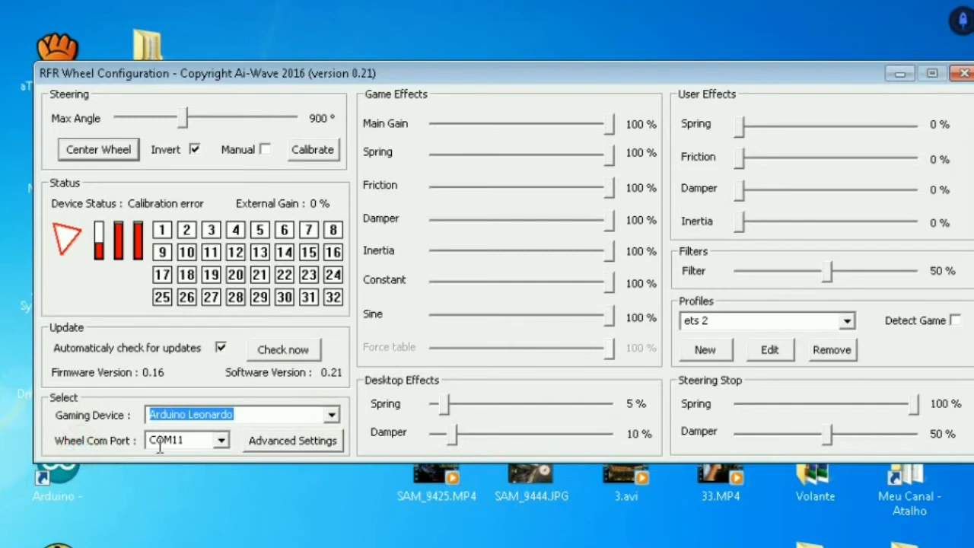
pyautogui.click(220, 442)
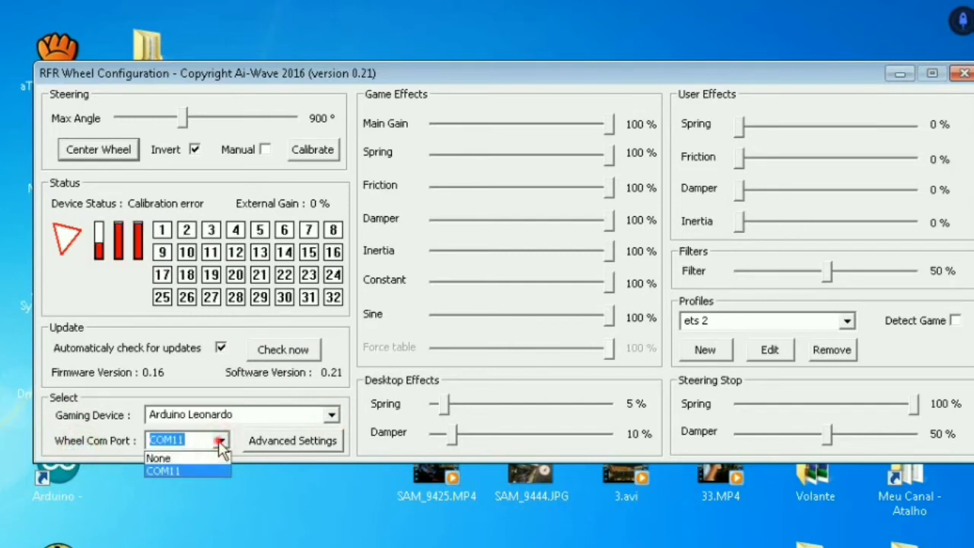
pyautogui.click(220, 443)
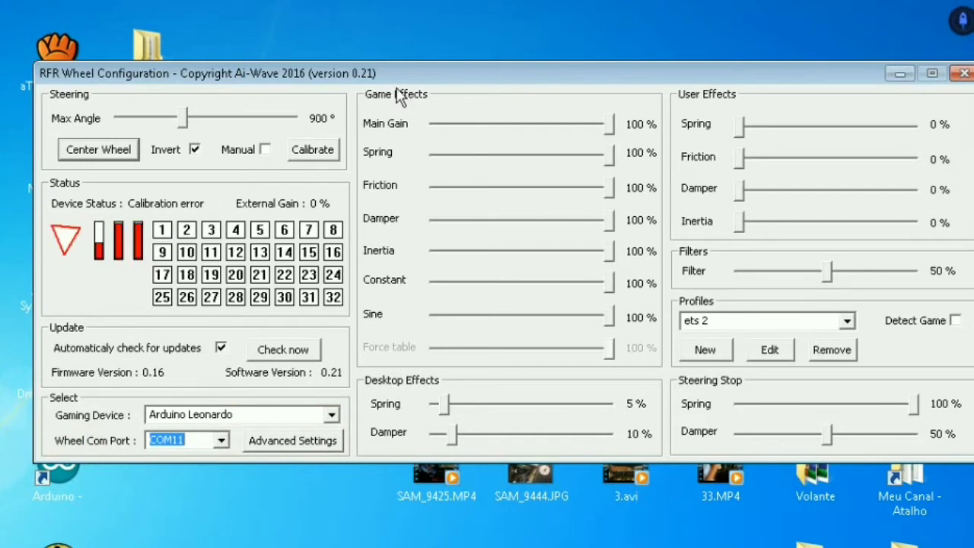
# - Try the Desktop Effects Spring at 50%, return it to 5%, and set the Desktop Effects Damper to 6%
pyautogui.moveTo(609, 124); pyautogui.dragTo(613, 155)
pyautogui.click(445, 404)
pyautogui.scroll(-10, 446, 404)
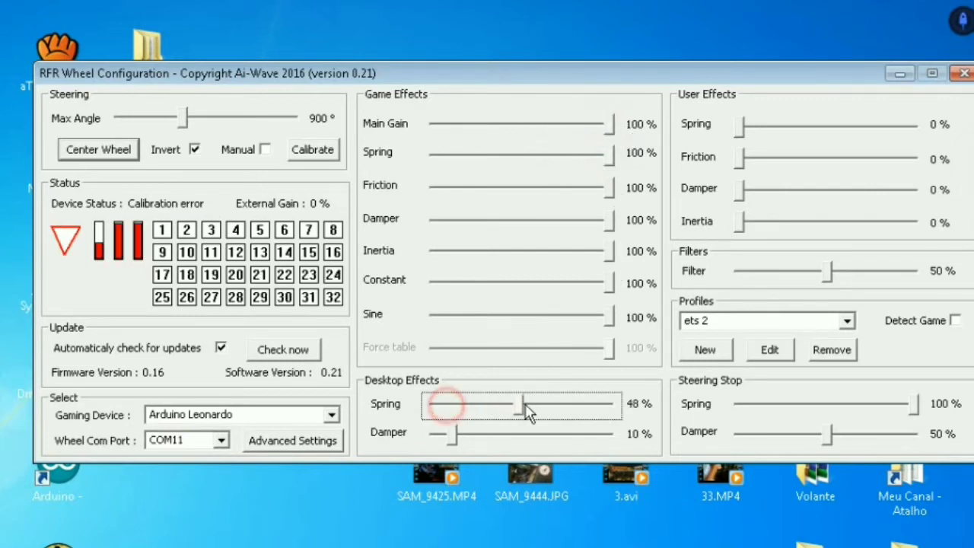
pyautogui.moveTo(453, 435)
pyautogui.mouseDown()
pyautogui.moveTo(517, 434)
pyautogui.moveTo(447, 435)
pyautogui.mouseUp()
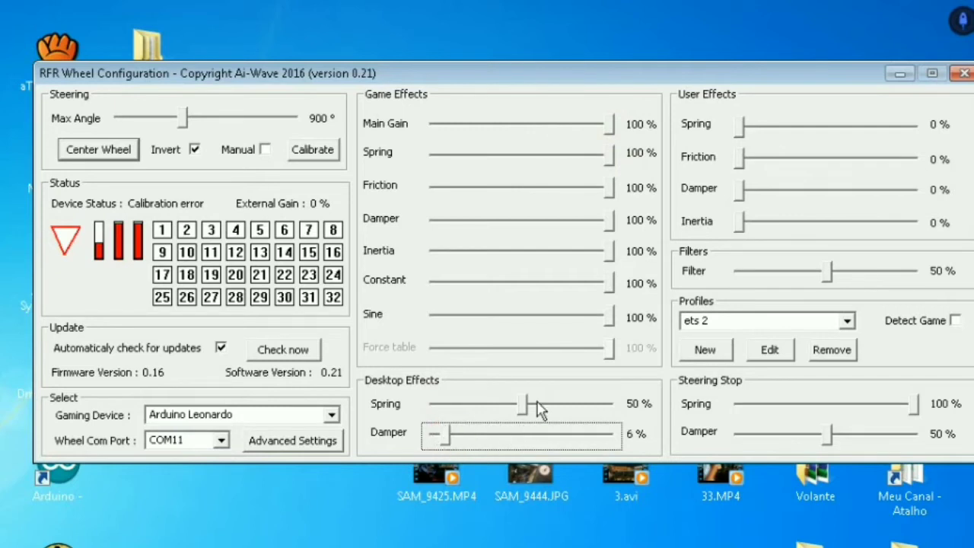
pyautogui.moveTo(524, 410); pyautogui.dragTo(445, 405)
# - Set the User Effects Spring to 49% and Friction to 78%
pyautogui.moveTo(741, 126); pyautogui.dragTo(827, 125)
pyautogui.moveTo(741, 158); pyautogui.dragTo(876, 159)
pyautogui.click(737, 193)
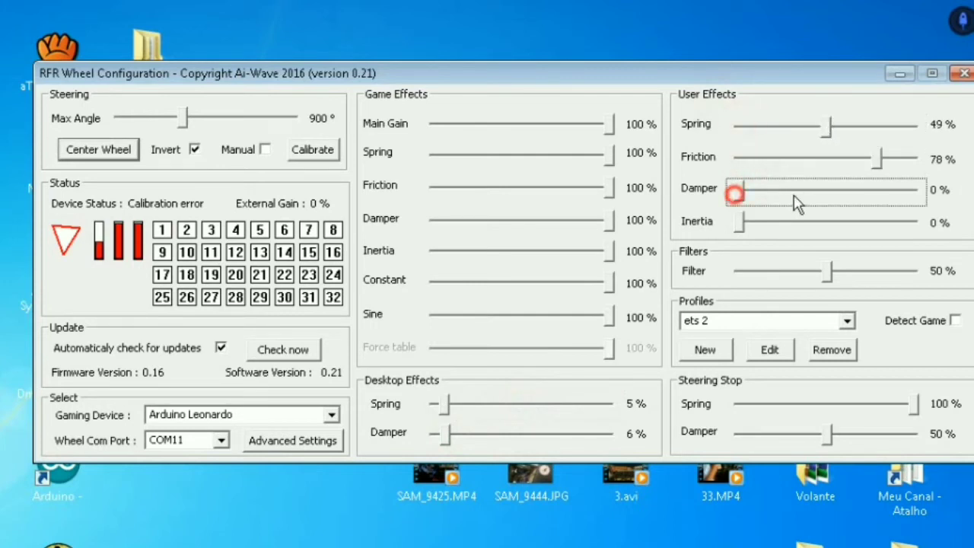
# - Set the Steering Stop Damper to 55% and Spring to 79%, and raise the Filter to 70%
pyautogui.moveTo(829, 431); pyautogui.dragTo(838, 433)
pyautogui.moveTo(913, 403); pyautogui.dragTo(880, 405)
pyautogui.moveTo(830, 272); pyautogui.dragTo(861, 272)
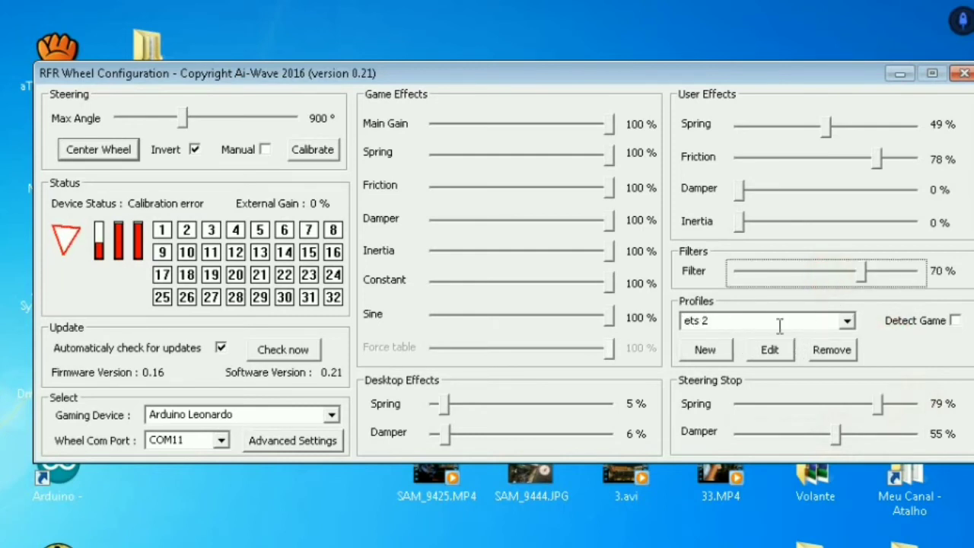
# - Review the available wheel profiles and switch from ets 2 to the 1800 g profile
pyautogui.click(848, 323)
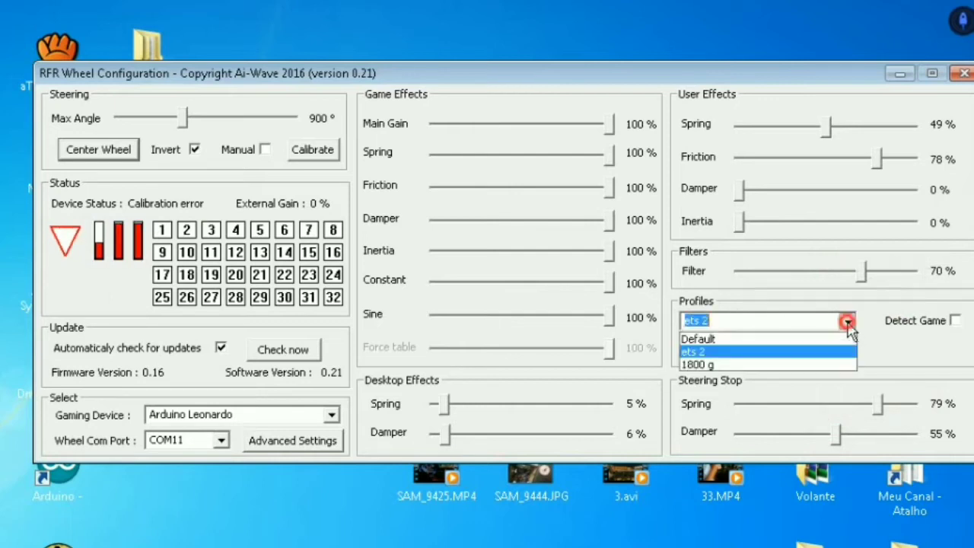
pyautogui.click(706, 354)
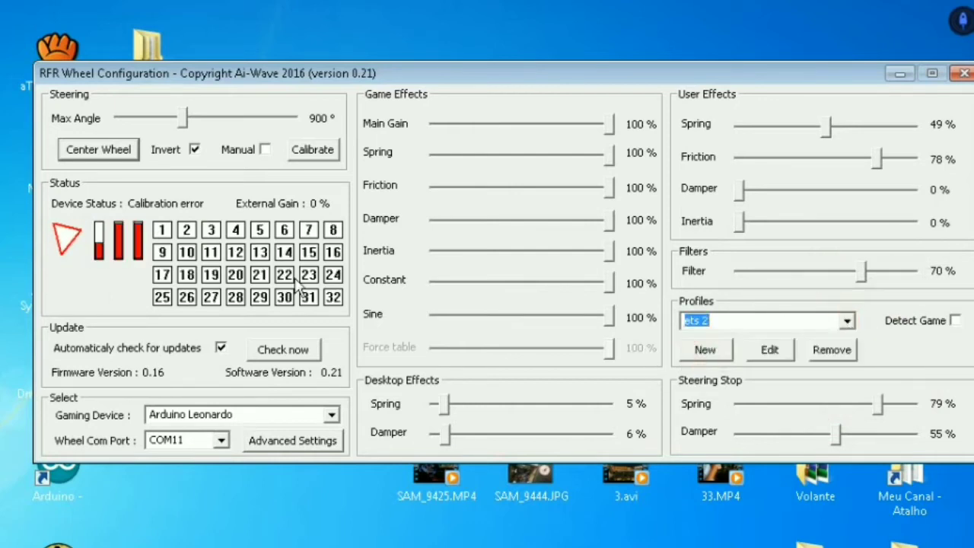
pyautogui.click(847, 320)
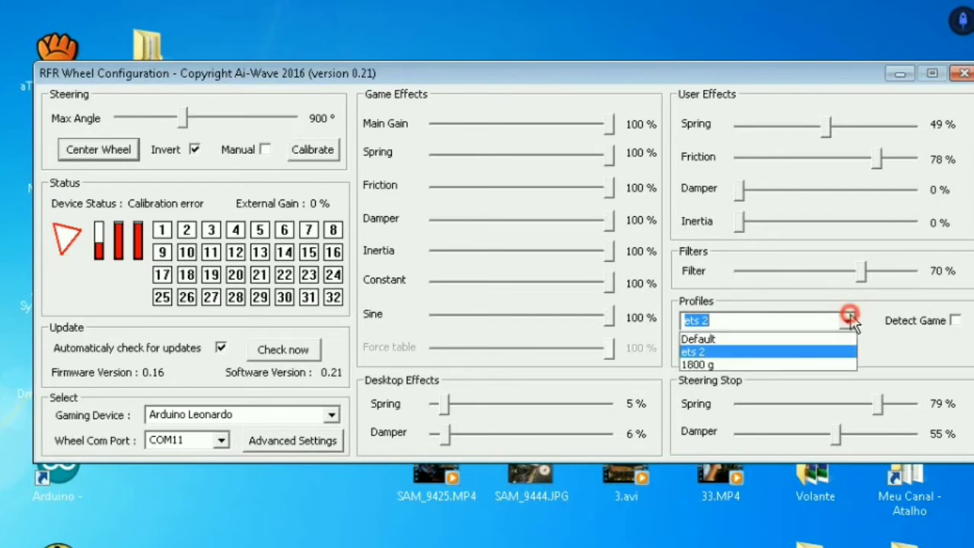
pyautogui.click(696, 365)
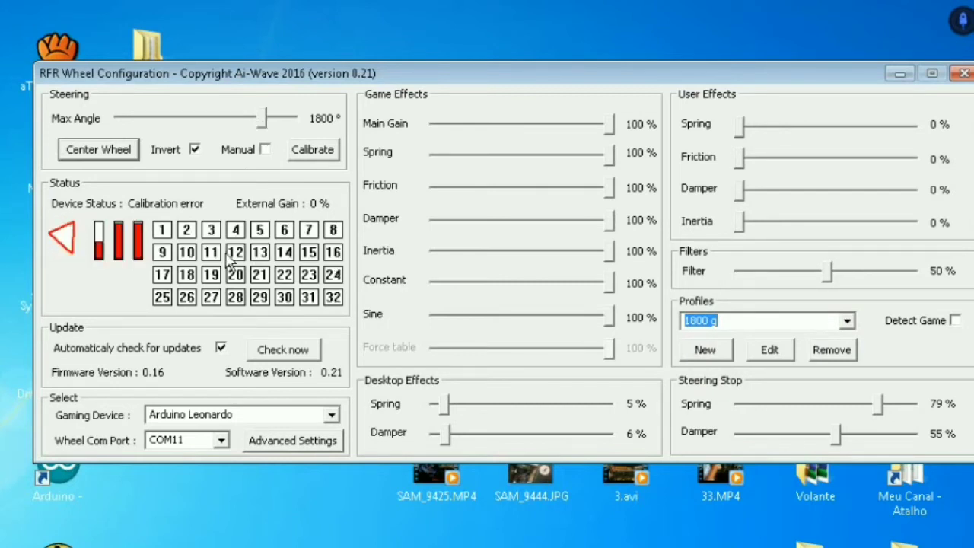
pyautogui.click(846, 321)
pyautogui.click(844, 321)
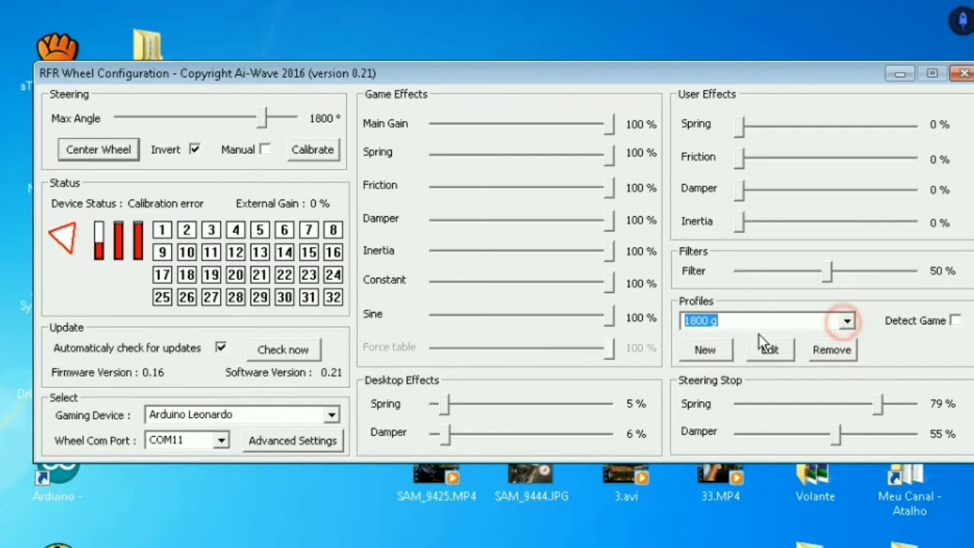
pyautogui.click(705, 349)
pyautogui.write('ghfdghdfgh')
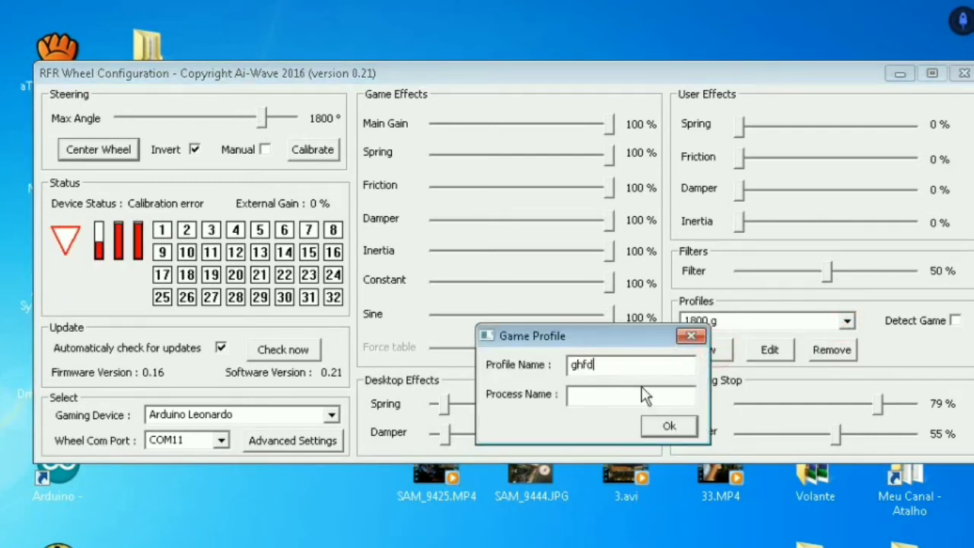
pyautogui.click(689, 339)
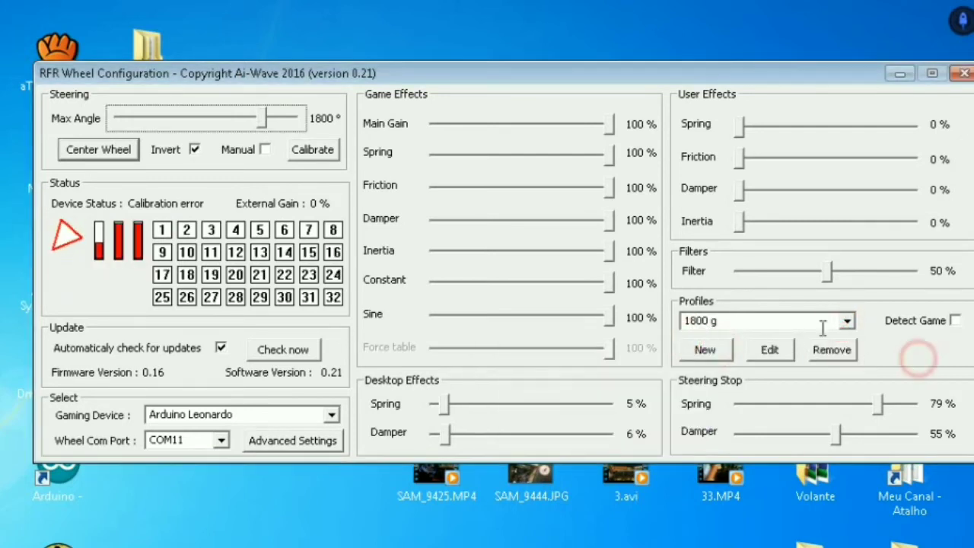
# - Switch the wheel to the Default profile and check the profile list again
pyautogui.click(846, 322)
pyautogui.click(764, 339)
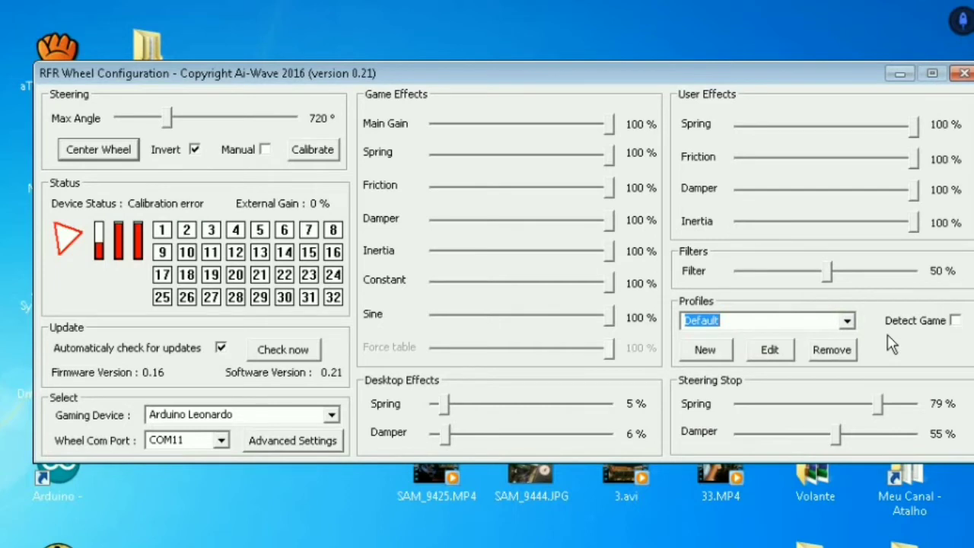
pyautogui.click(848, 322)
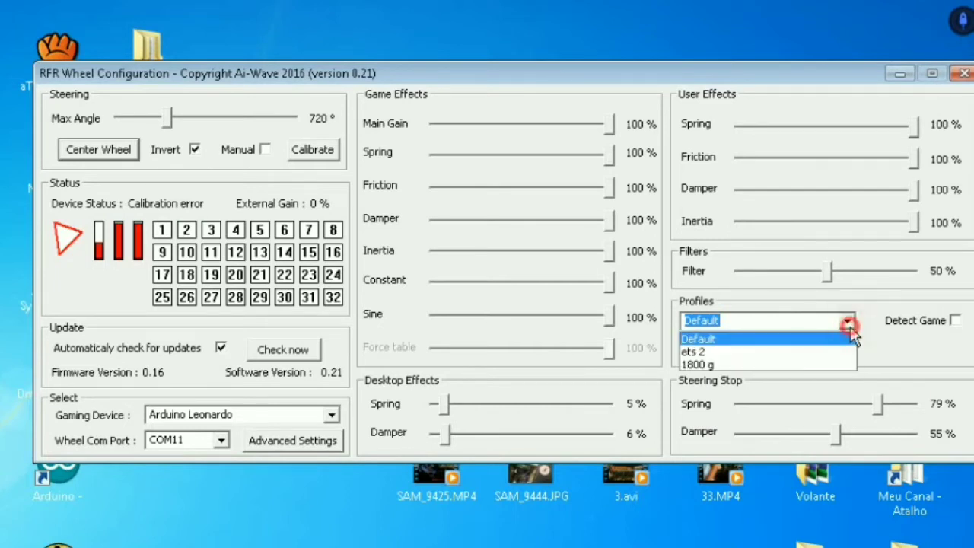
pyautogui.click(851, 332)
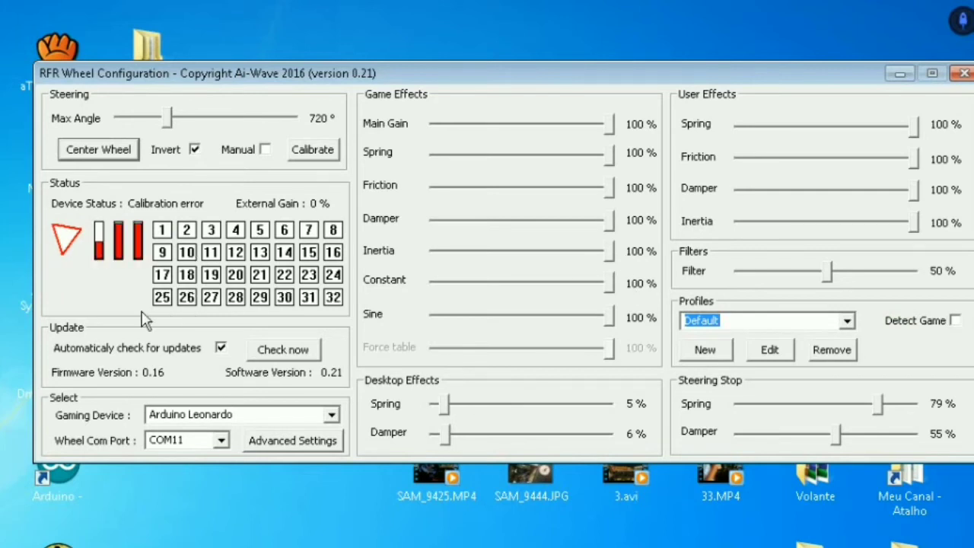
pyautogui.press('Tab')
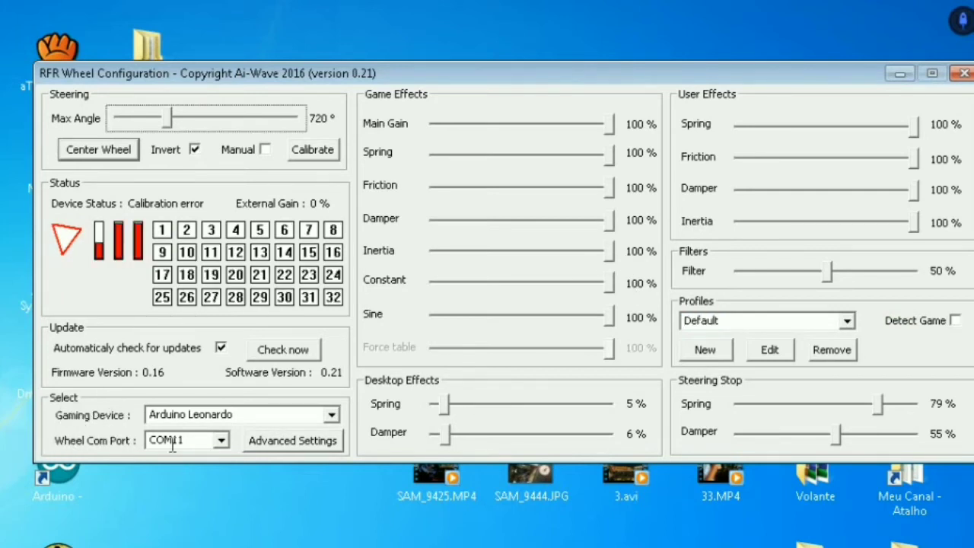
# - Open the Advanced Settings and examine the Command Mode options, keeping PWM +/-
pyautogui.click(285, 445)
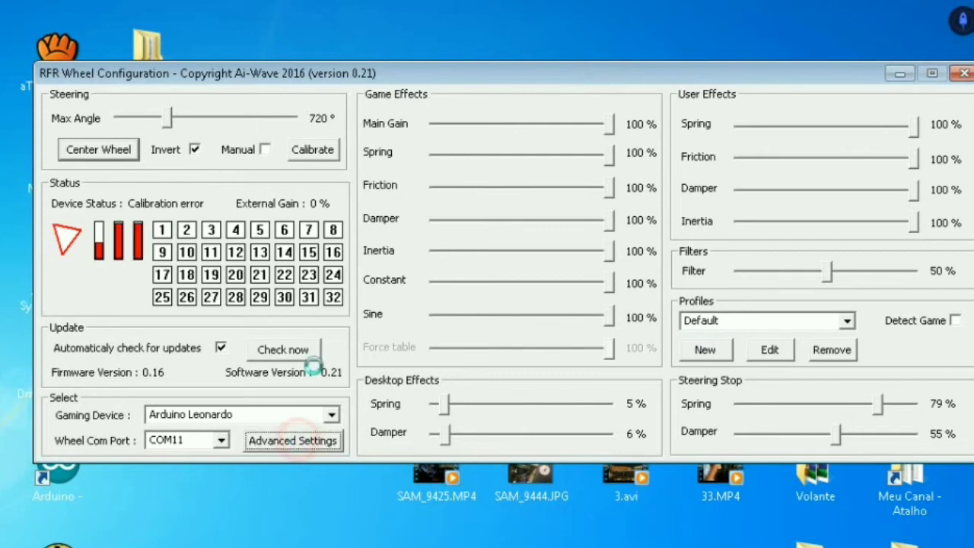
pyautogui.moveTo(317, 57); pyautogui.dragTo(564, 17)
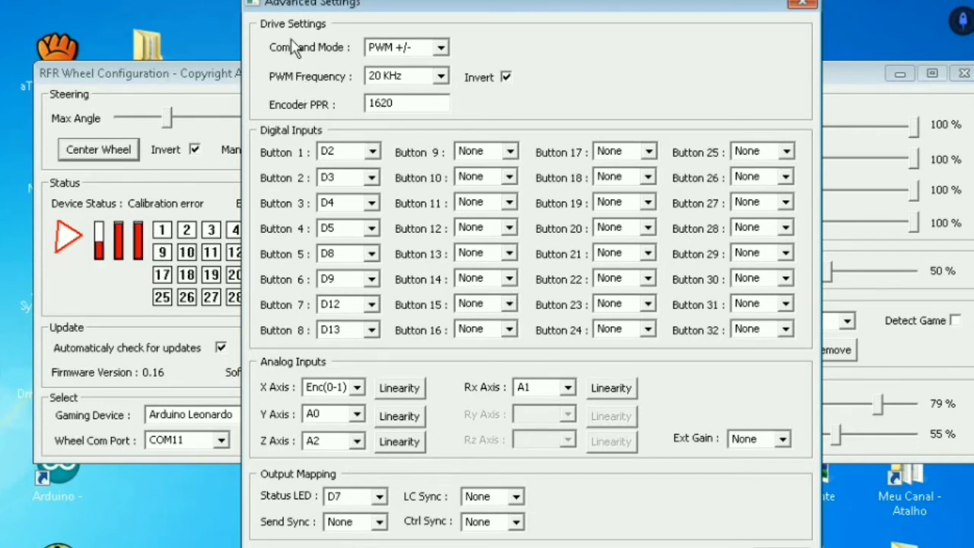
pyautogui.click(441, 47)
pyautogui.click(441, 49)
pyautogui.click(440, 49)
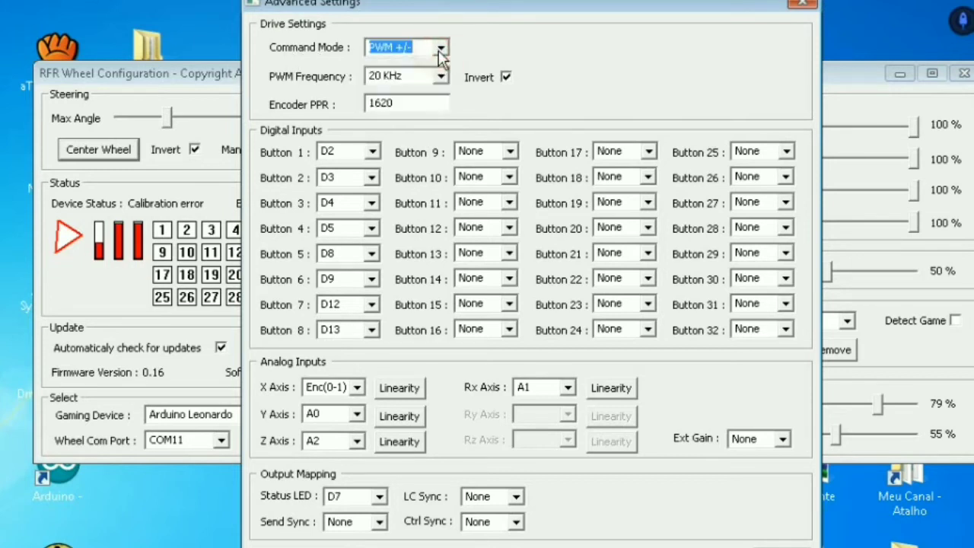
# - Review the Command Mode and PWM Frequency options in the Drive Settings, keeping PWM +/- and 20 KHz
pyautogui.click(441, 48)
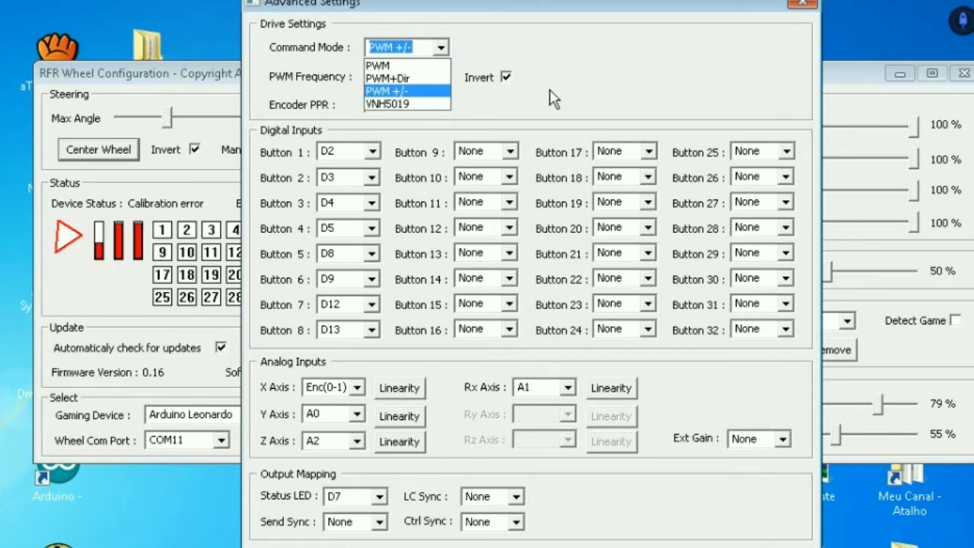
pyautogui.click(526, 127)
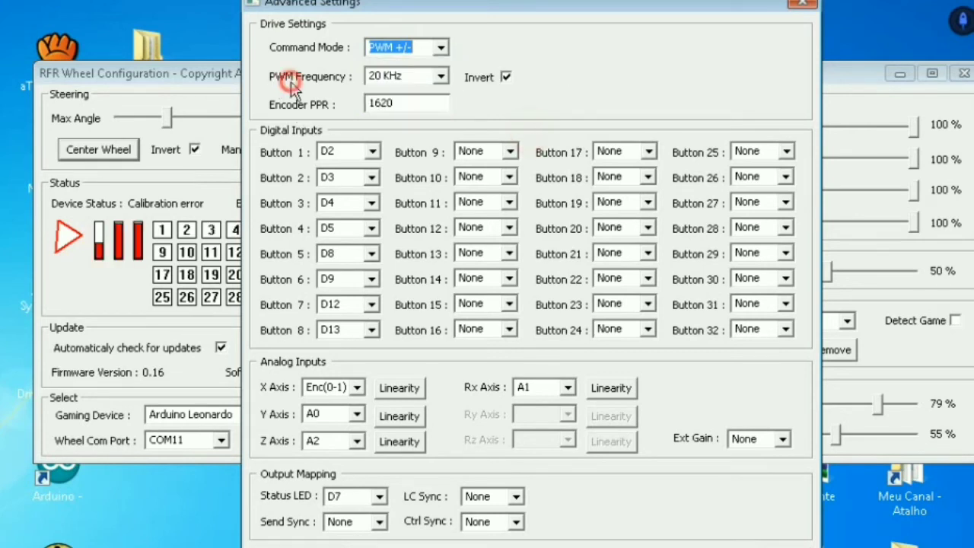
pyautogui.click(440, 77)
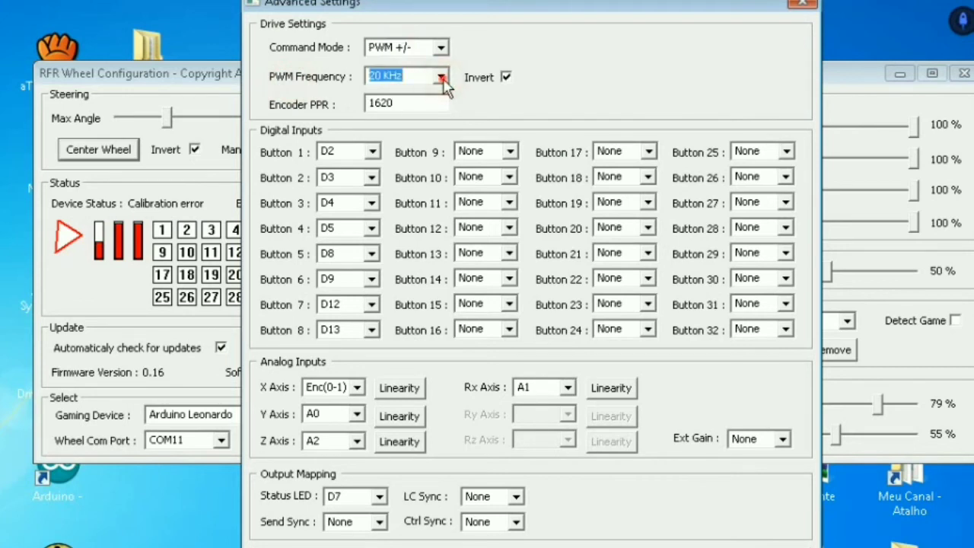
pyautogui.click(397, 122)
pyautogui.click(548, 89)
# - Try an Encoder PPR of 600 in the Drive Settings
pyautogui.doubleClick(429, 103)
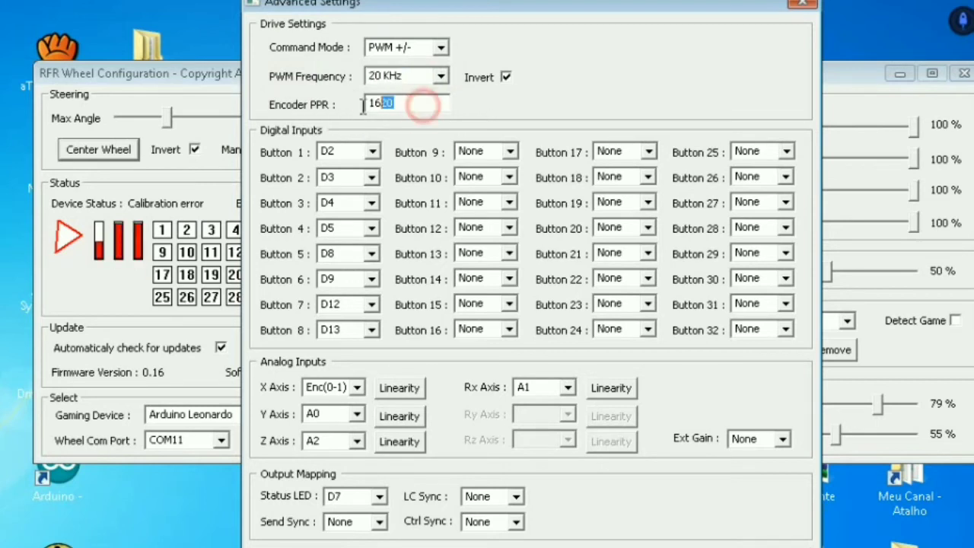
pyautogui.click(402, 104)
pyautogui.doubleClick(403, 103)
pyautogui.click(435, 106)
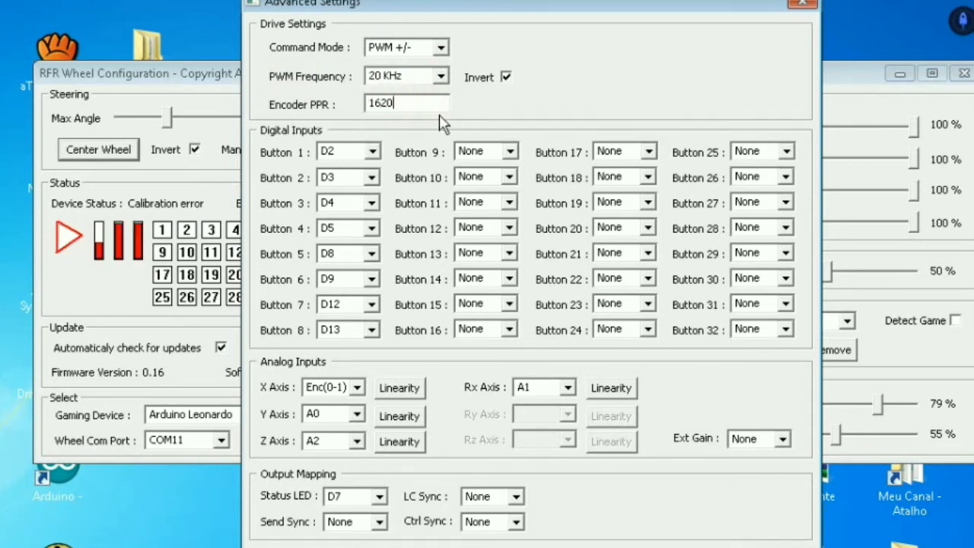
pyautogui.click(423, 100)
pyautogui.moveTo(424, 102); pyautogui.dragTo(356, 103)
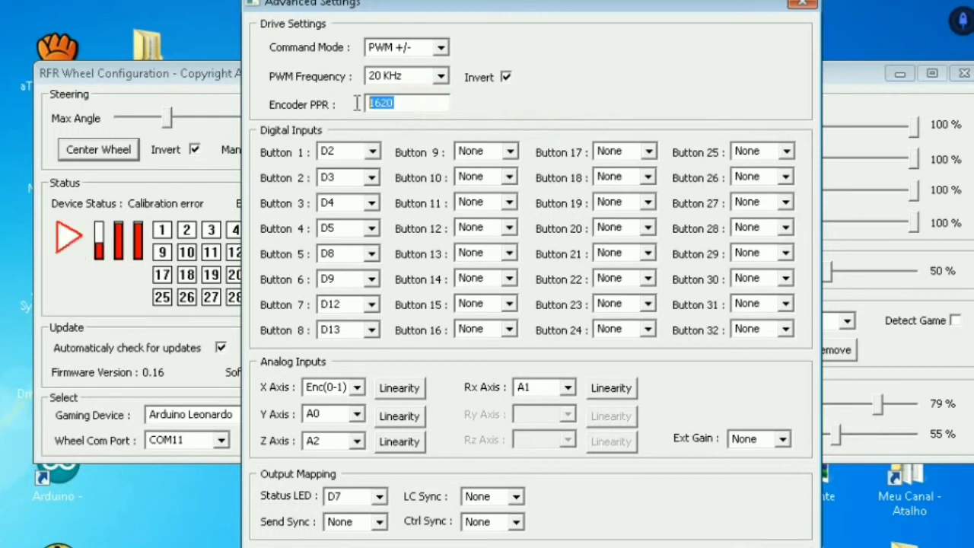
pyautogui.write('60')
pyautogui.click(426, 99)
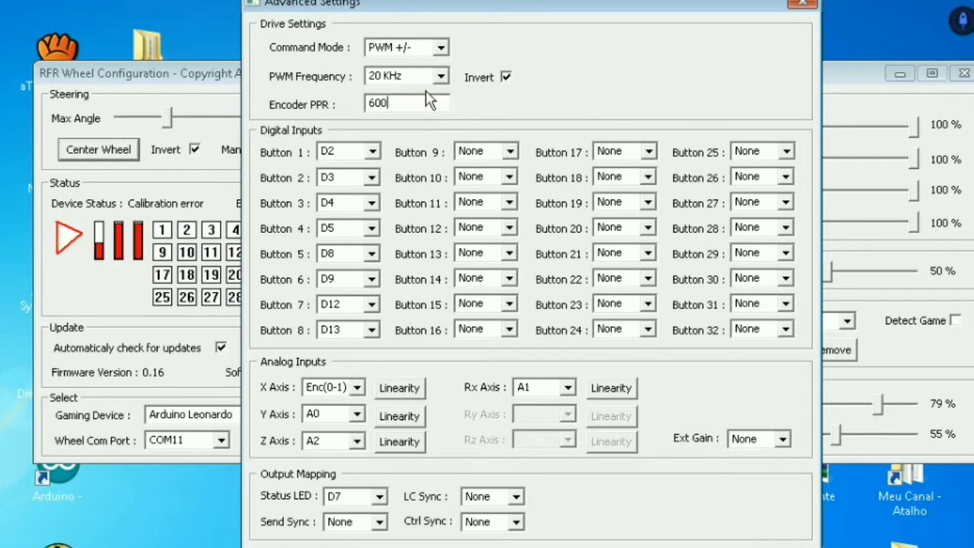
# - Set the Encoder PPR to 1620 in the Drive Settings
pyautogui.doubleClick(395, 102)
pyautogui.click(392, 103)
pyautogui.moveTo(392, 102); pyautogui.dragTo(364, 105)
pyautogui.click(394, 103)
pyautogui.click(397, 104)
pyautogui.moveTo(415, 103); pyautogui.dragTo(373, 103)
pyautogui.click(396, 103)
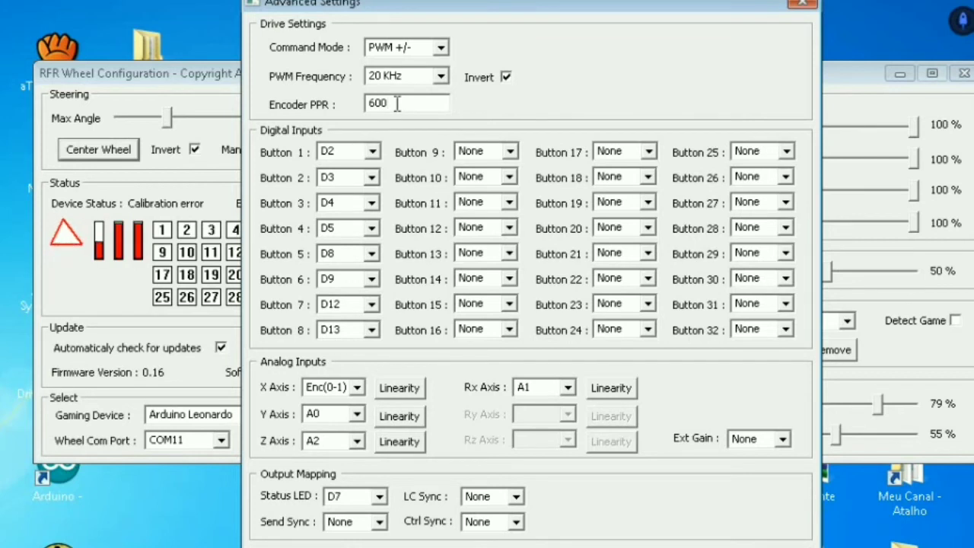
pyautogui.moveTo(397, 105); pyautogui.dragTo(349, 112)
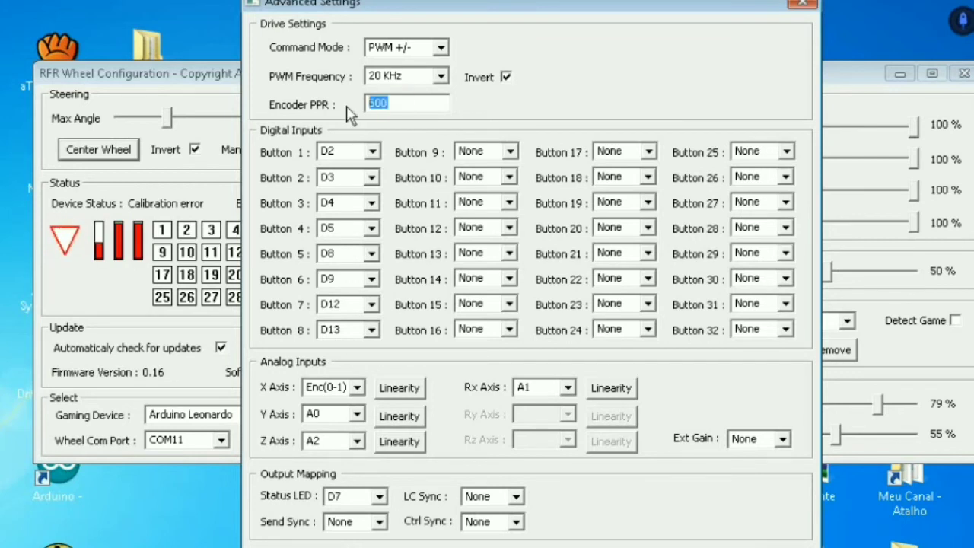
pyautogui.write('1620')
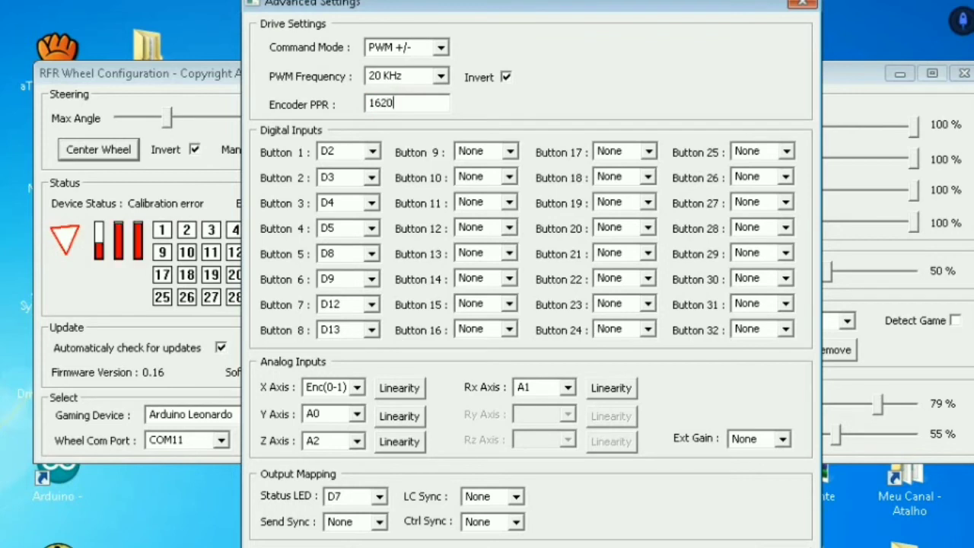
pyautogui.click(211, 96)
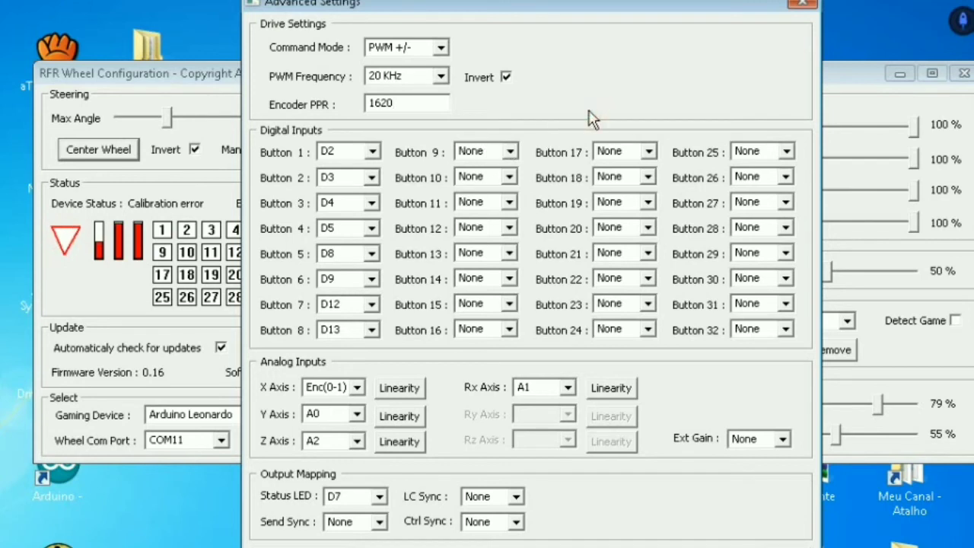
# - Examine the pin options for Button 9 in the Digital Inputs, keeping it set to None
pyautogui.click(290, 138)
pyautogui.click(512, 152)
pyautogui.click(516, 156)
pyautogui.click(511, 170)
pyautogui.click(509, 150)
pyautogui.scroll(-4, 514, 220)
pyautogui.scroll(3, 513, 198)
pyautogui.click(515, 162)
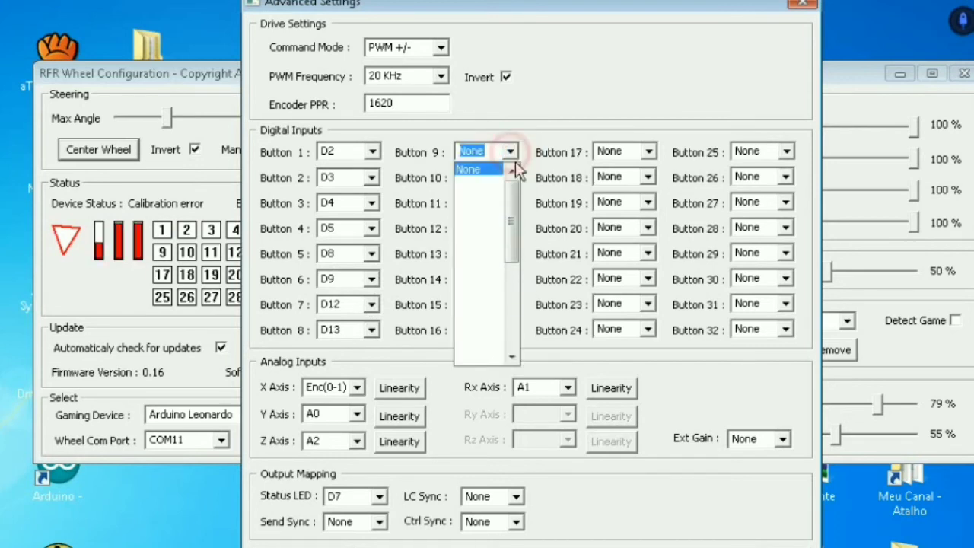
pyautogui.click(637, 372)
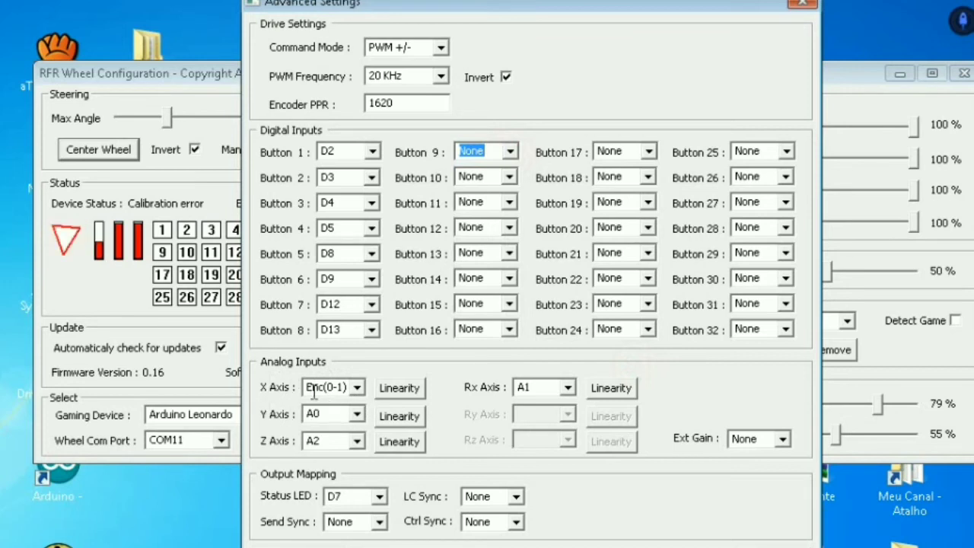
# - Check the X, Y and Z axis assignments in the Analog Inputs, keeping Enc(0-1), A0 and A2, and close the Advanced Settings
pyautogui.click(354, 388)
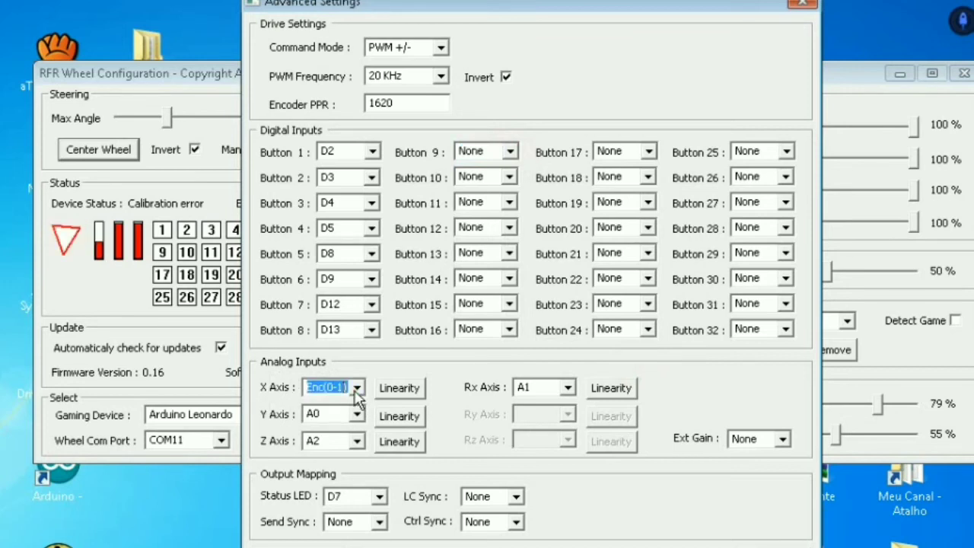
pyautogui.click(355, 387)
pyautogui.click(346, 401)
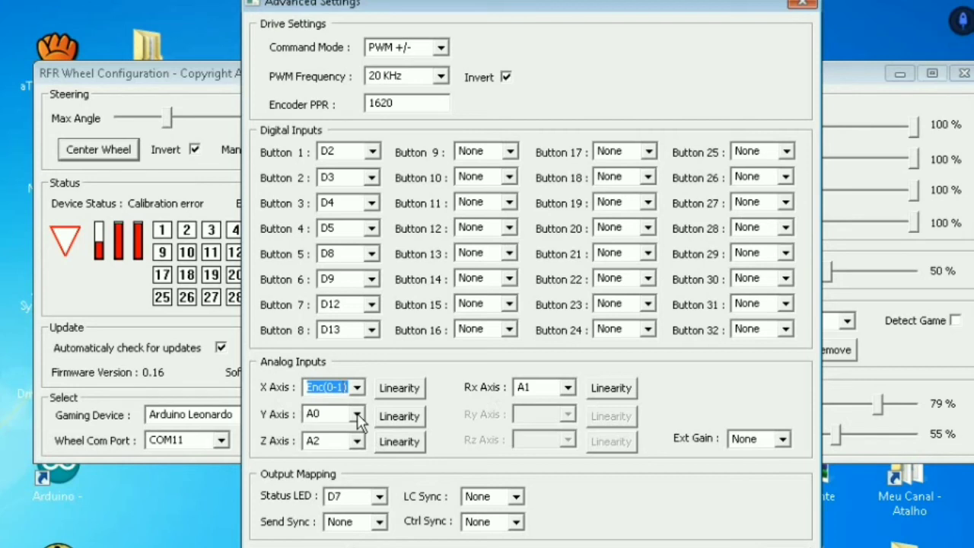
pyautogui.click(314, 413)
pyautogui.click(331, 442)
pyautogui.click(452, 447)
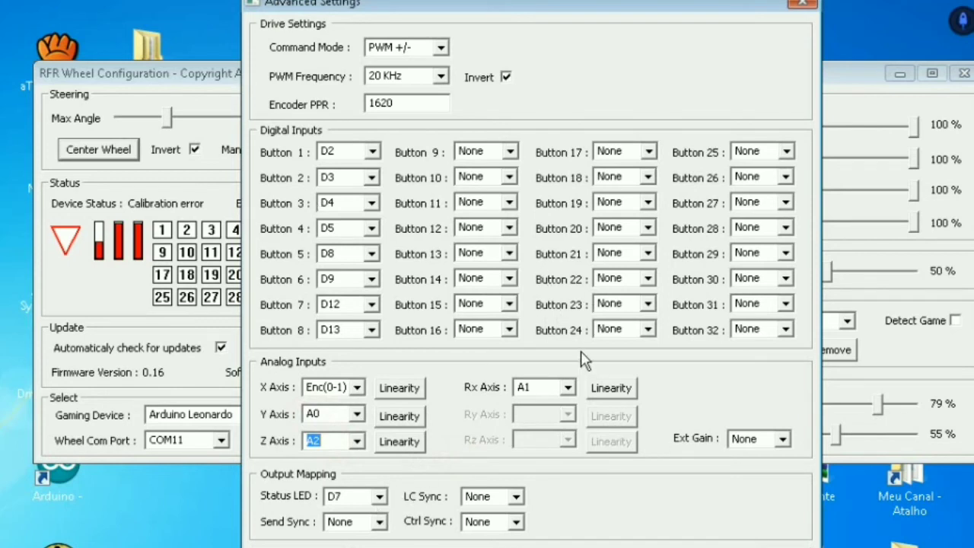
pyautogui.click(764, 535)
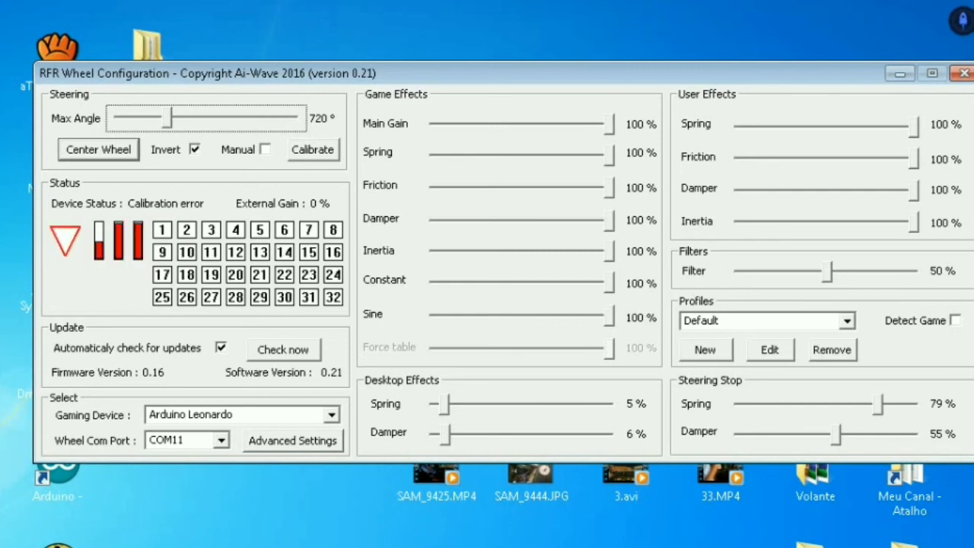
# - Center the wheel and check the pedal bars and button indicators in the Status area
pyautogui.click(97, 150)
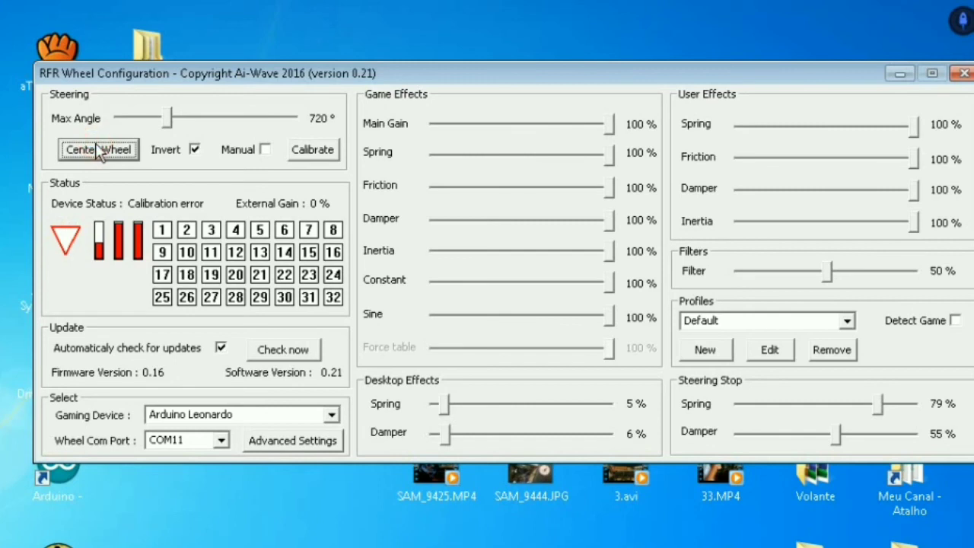
pyautogui.click(97, 149)
pyautogui.click(98, 150)
pyautogui.click(88, 142)
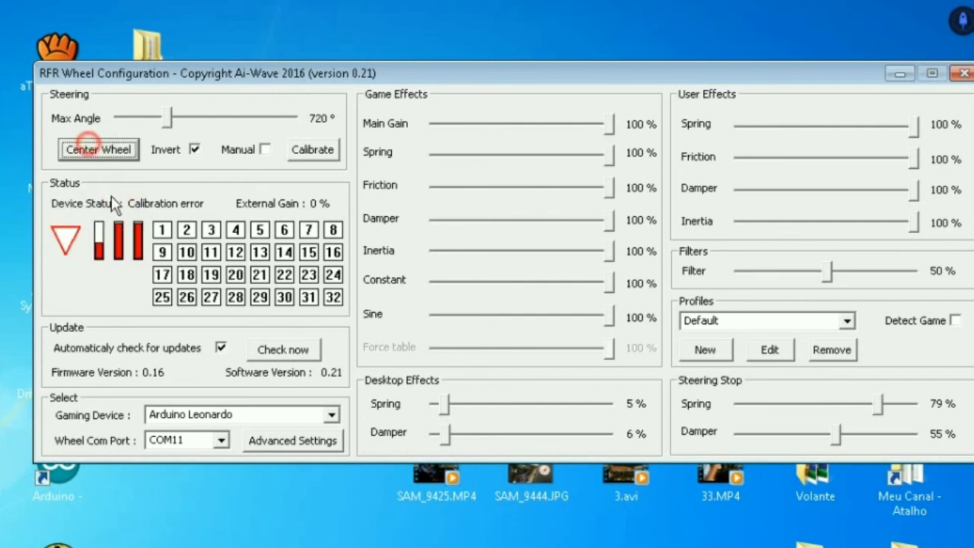
pyautogui.press('Tab')
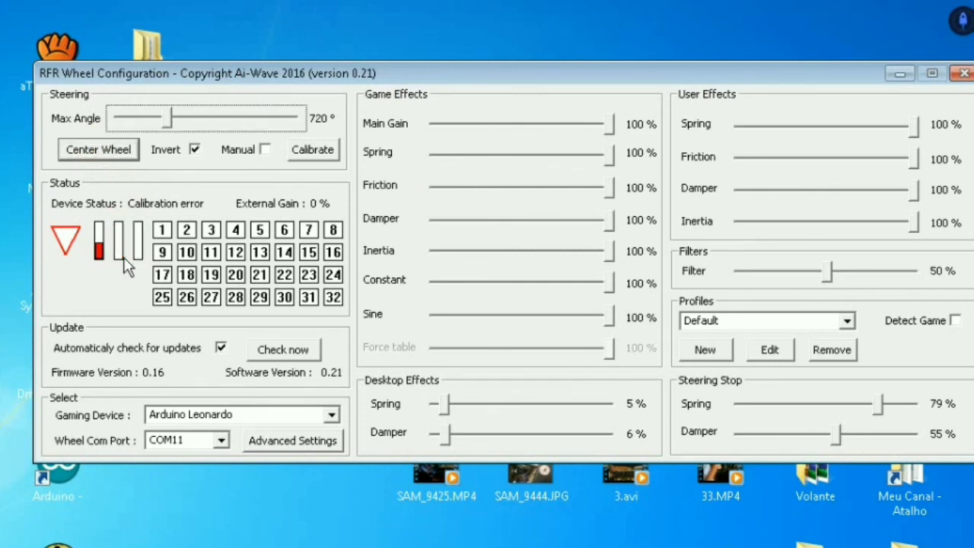
pyautogui.click(199, 255)
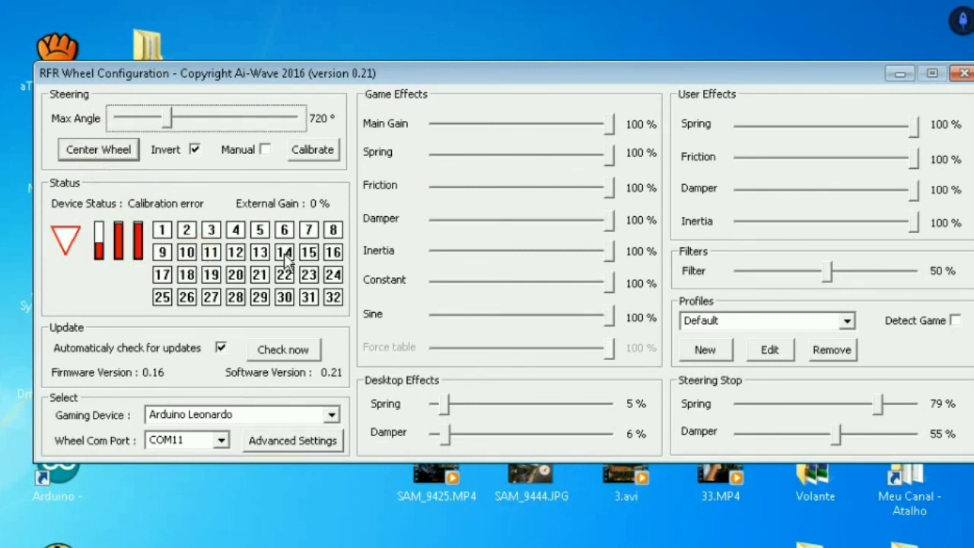